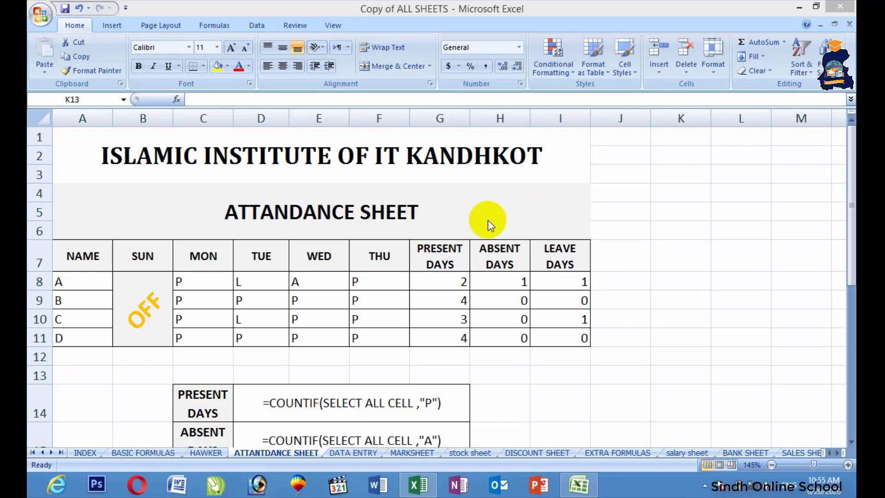
# Switch to the Book1 Excel workbook from the taskbar.
pyautogui.click(417, 484)
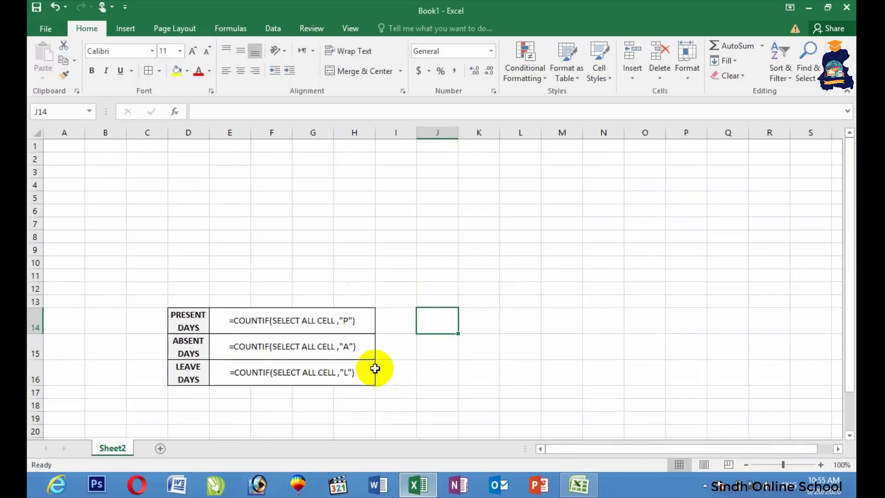
# Enter 'Sindh online School' in A1 and 'ATTANDANCE SHEET' in A2.
pyautogui.click(79, 146)
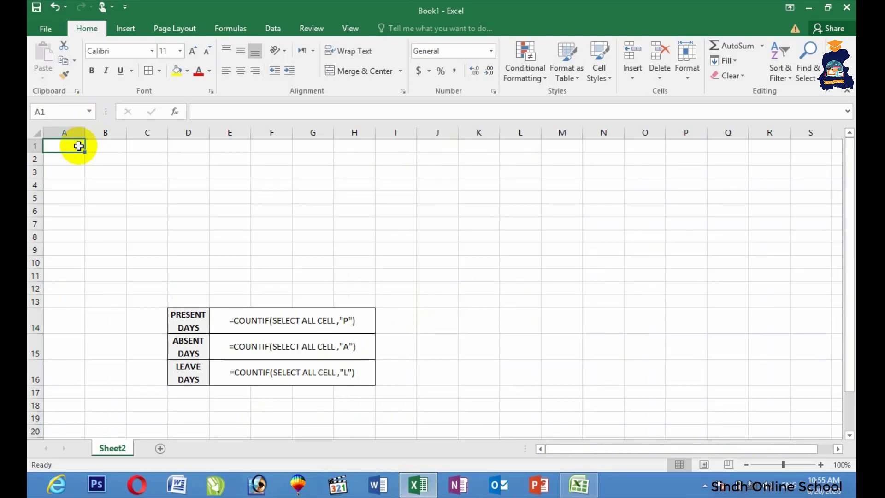
pyautogui.write('Sindh')
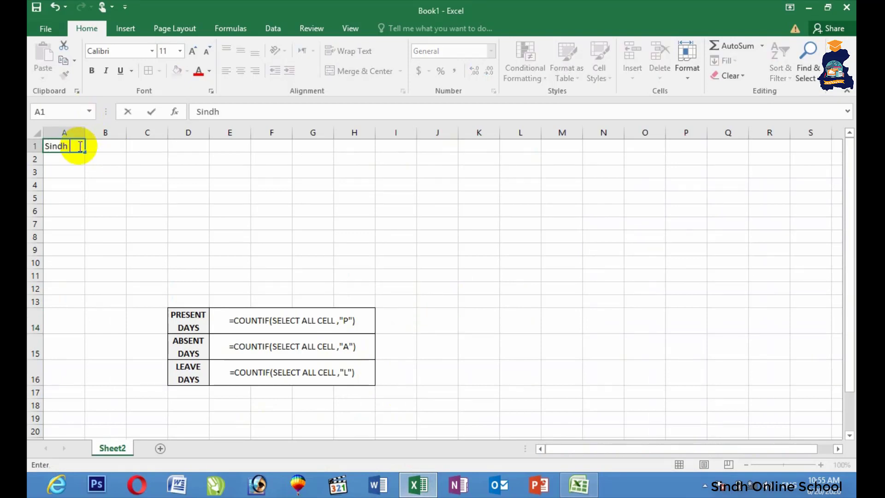
pyautogui.write(' online School K')
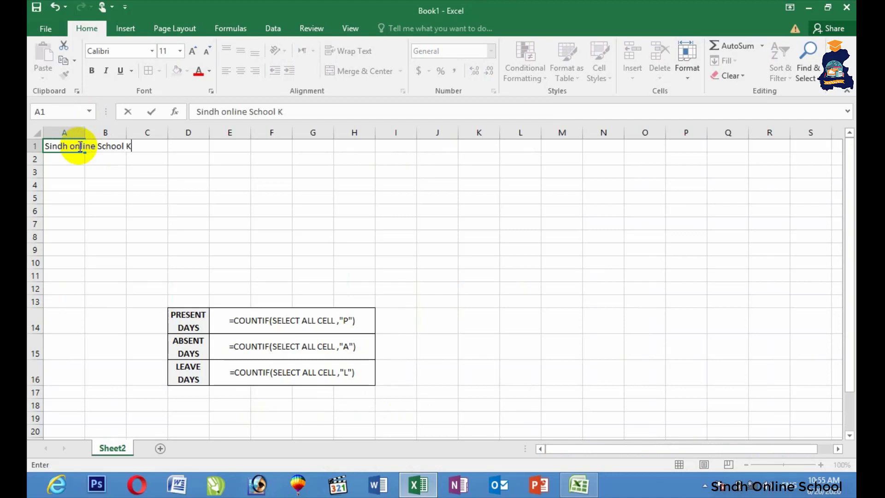
pyautogui.press('BackSpace')
pyautogui.press('Return')
pyautogui.write('A')
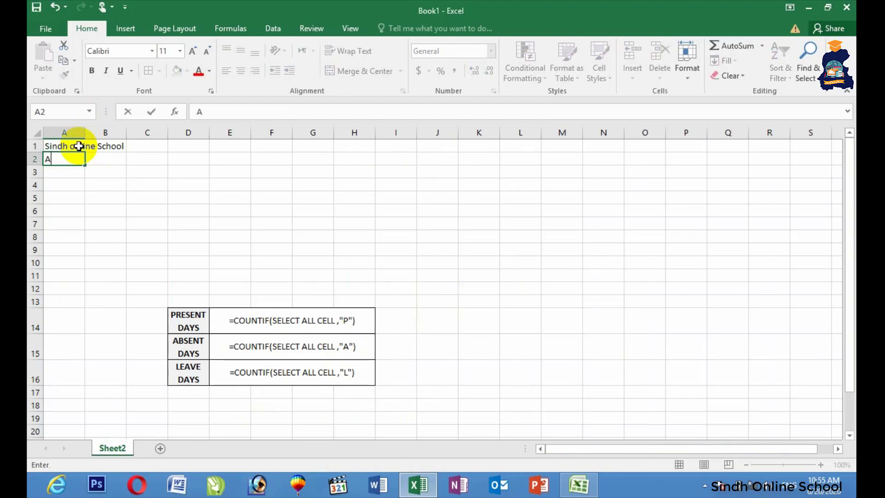
pyautogui.press('BackSpace')
pyautogui.write('ATTANDANCE SHEET')
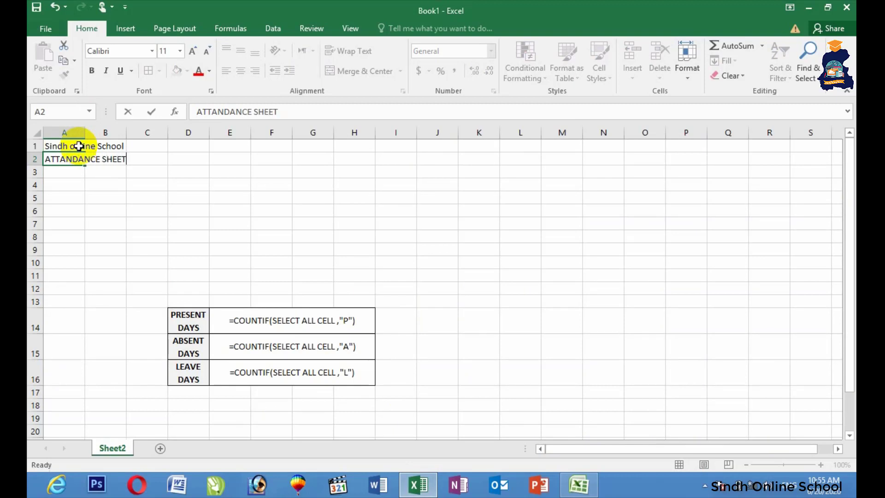
pyautogui.press('Return')
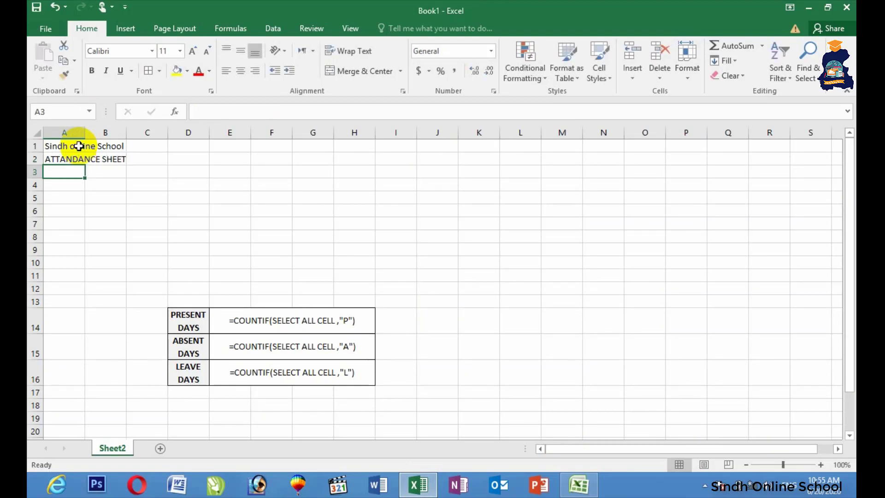
# Enter the headers NAME in A3 and SUNDAY in B3.
pyautogui.write('NAME')
pyautogui.press('Tab')
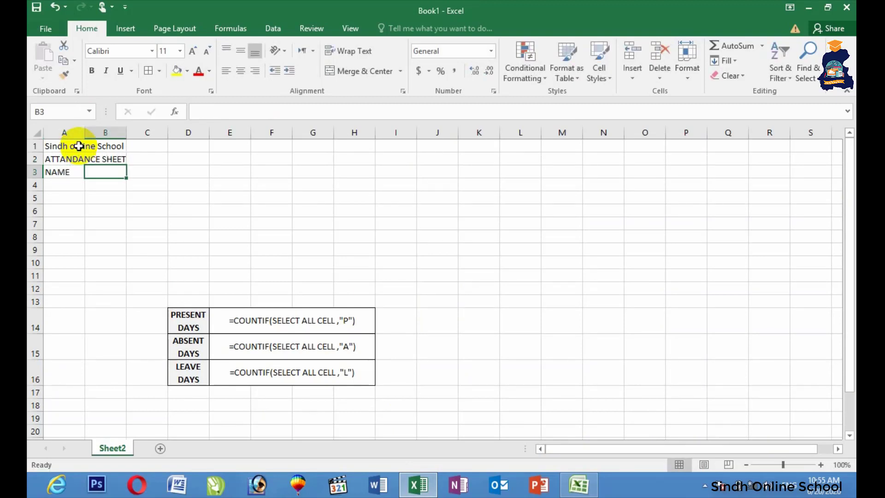
pyautogui.write('SUNDAY')
pyautogui.press('Tab')
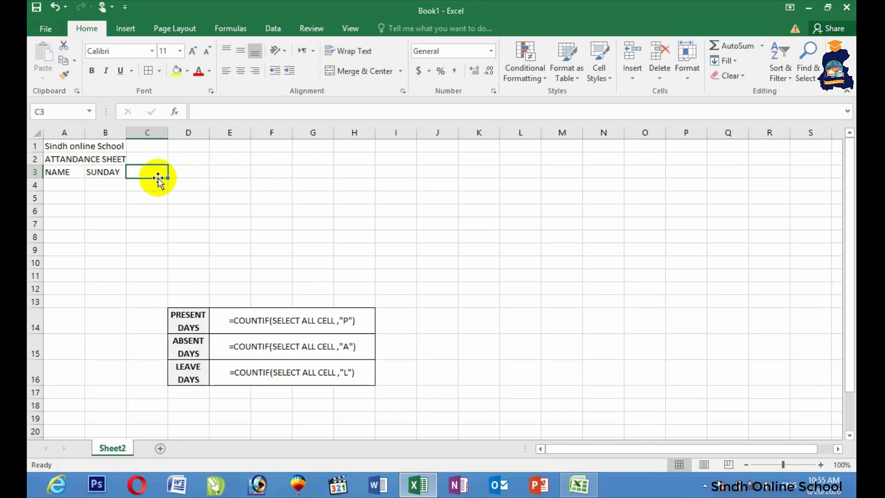
pyautogui.click(111, 171)
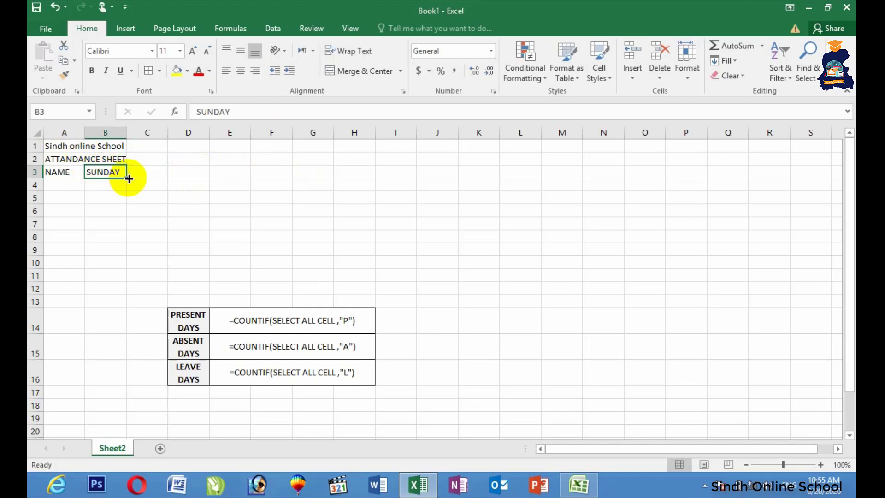
# Auto-fill the weekdays SUNDAY through SATURDAY across B3:H3.
pyautogui.moveTo(129, 178); pyautogui.dragTo(357, 181)
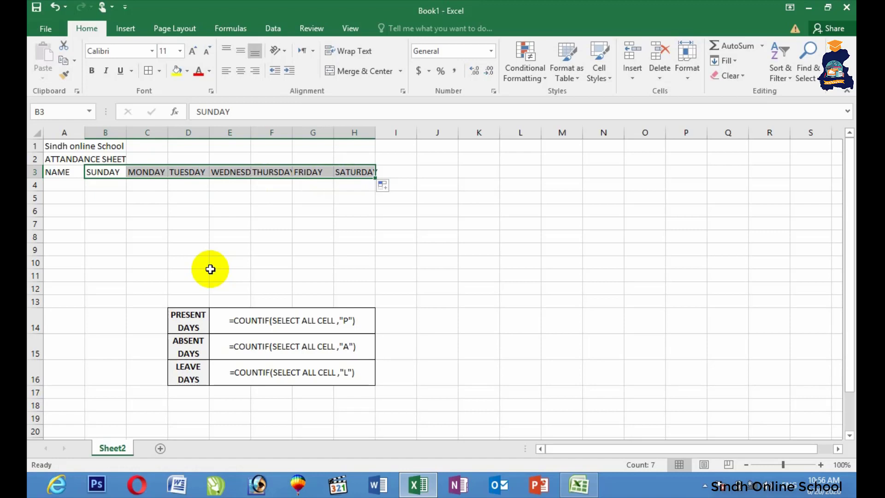
pyautogui.click(144, 201)
pyautogui.click(401, 175)
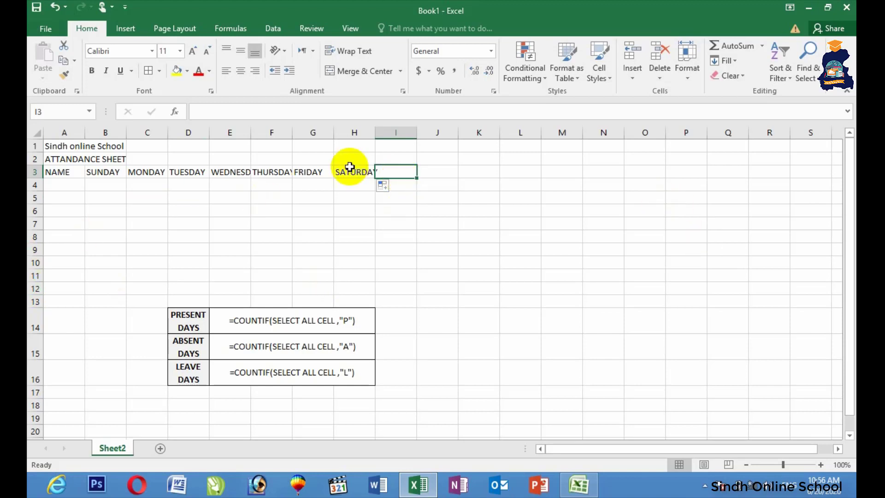
# Turn on Wrap Text for I3:K3 and enter Present Days, Absent Days and Leave Days.
pyautogui.moveTo(399, 172); pyautogui.dragTo(480, 171)
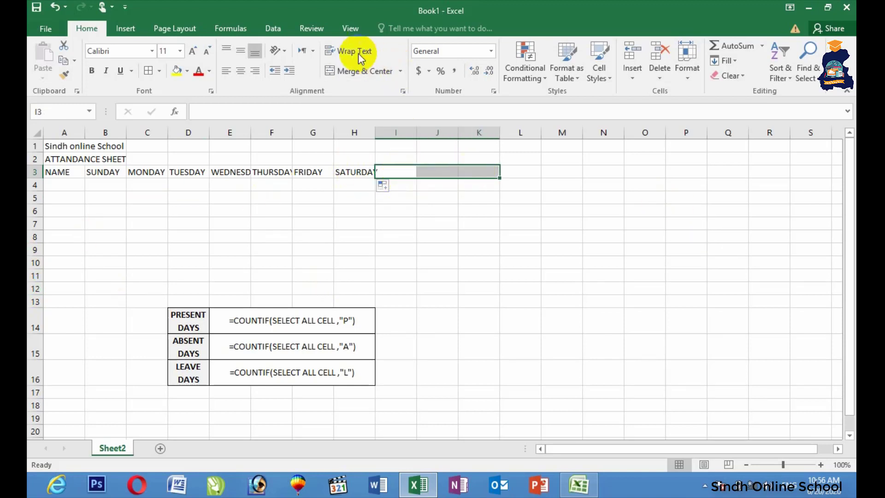
pyautogui.click(399, 171)
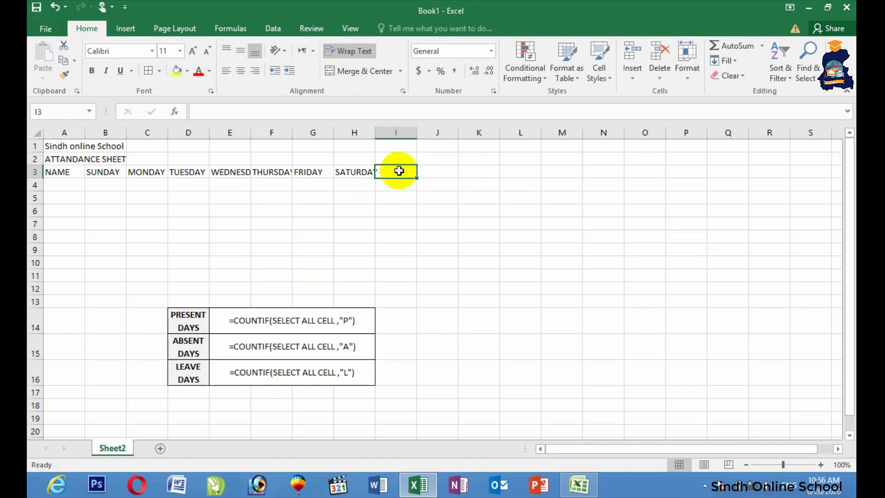
pyautogui.write('pRE')
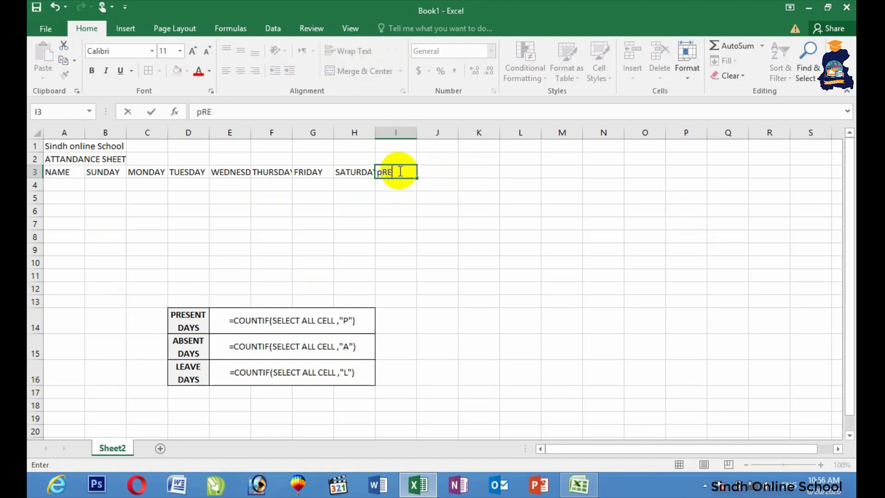
pyautogui.press('BackSpace')
pyautogui.press('BackSpace')
pyautogui.press('BackSpace')
pyautogui.write('Present Day')
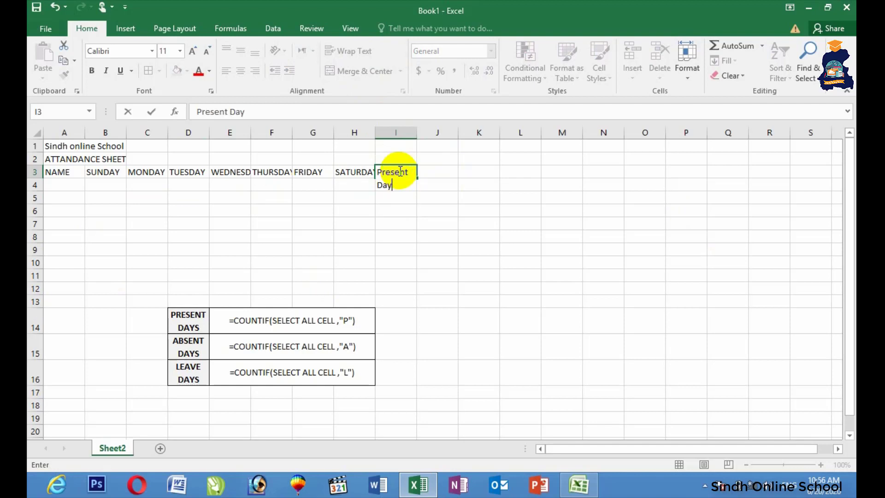
pyautogui.write('s')
pyautogui.press('Tab')
pyautogui.write('Ab')
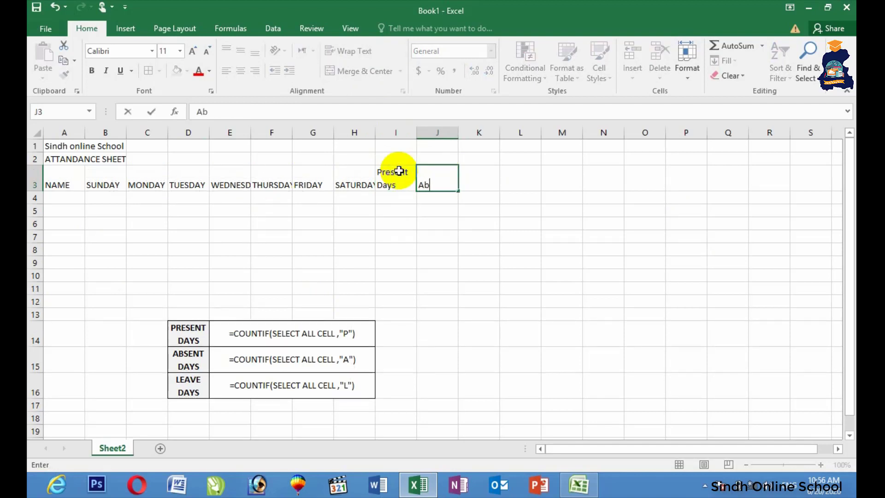
pyautogui.write('sent Days')
pyautogui.press('Tab')
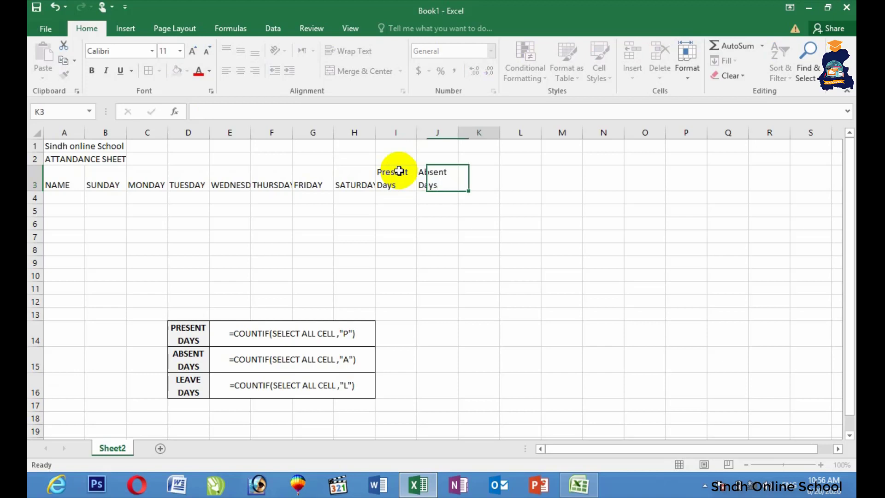
pyautogui.write('Leave Days')
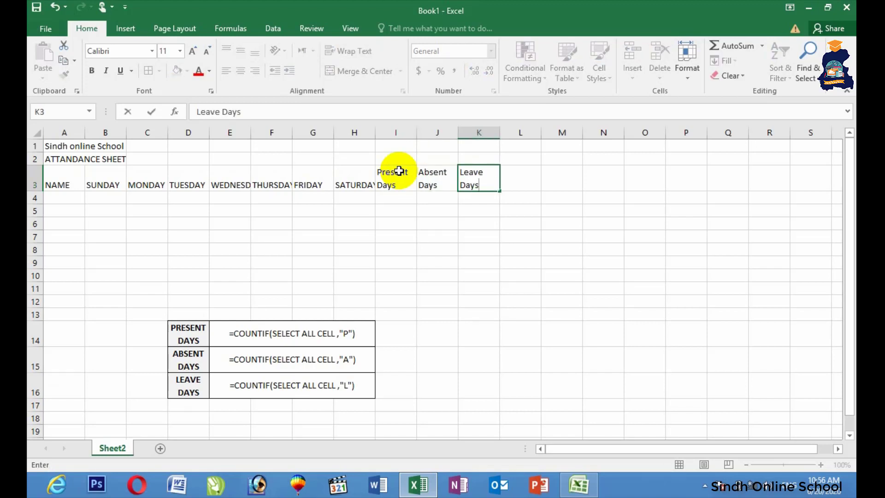
pyautogui.click(367, 209)
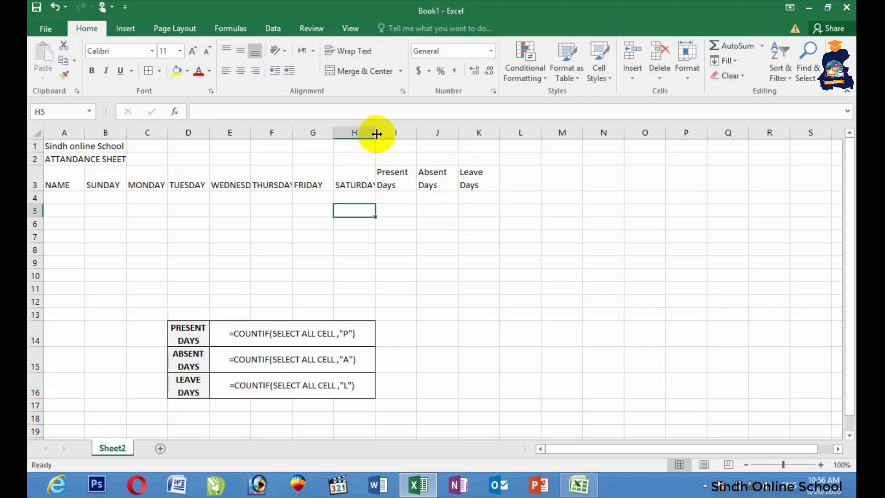
# Widen columns C through J so every weekday and total header fits.
pyautogui.moveTo(377, 134); pyautogui.dragTo(393, 133)
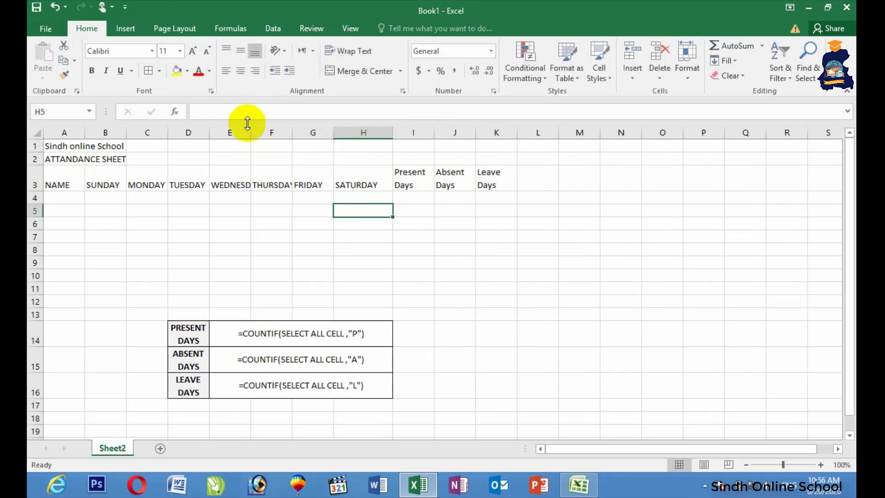
pyautogui.moveTo(252, 131); pyautogui.dragTo(325, 131)
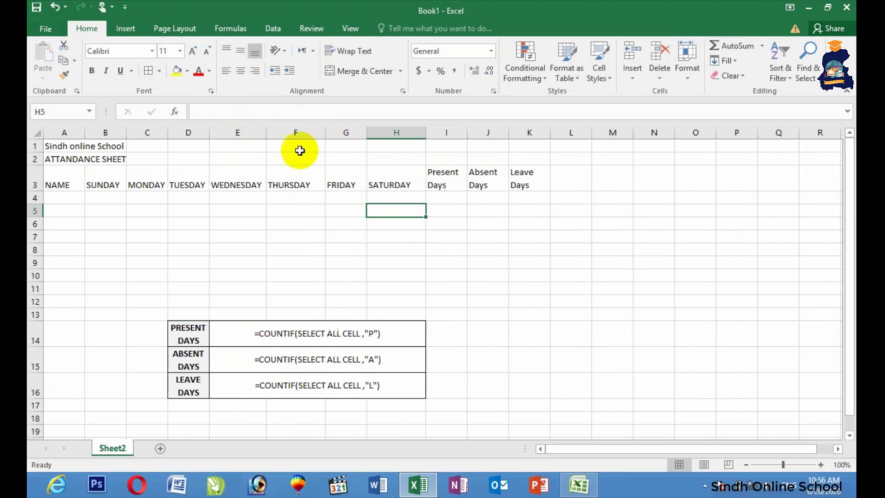
pyautogui.moveTo(165, 135); pyautogui.dragTo(216, 136)
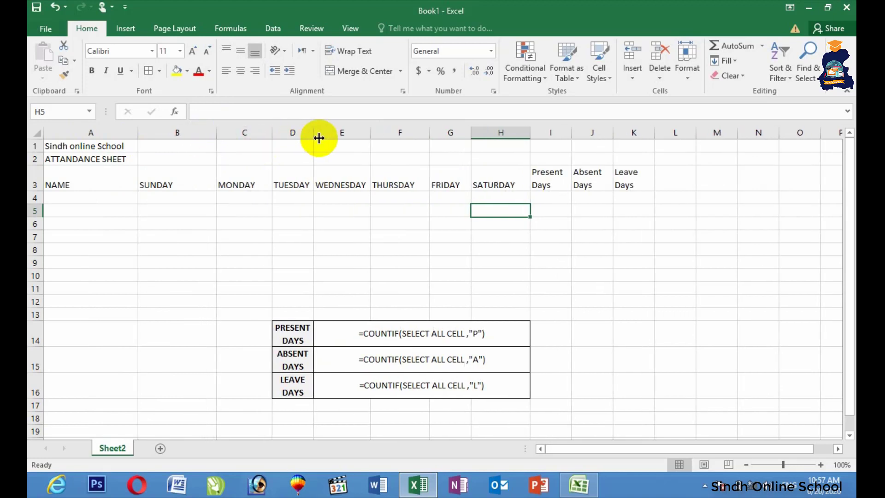
pyautogui.moveTo(318, 138); pyautogui.dragTo(332, 138)
pyautogui.moveTo(386, 132); pyautogui.dragTo(395, 132)
pyautogui.moveTo(494, 133); pyautogui.dragTo(510, 133)
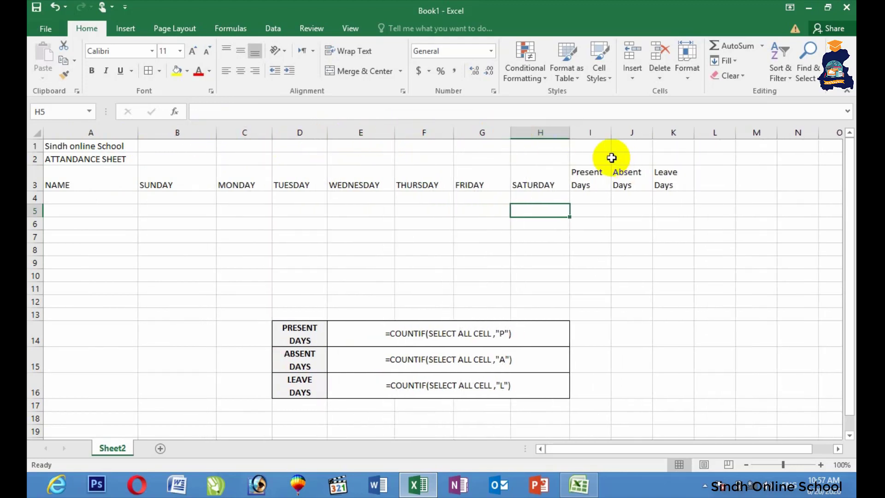
pyautogui.moveTo(611, 132); pyautogui.dragTo(707, 132)
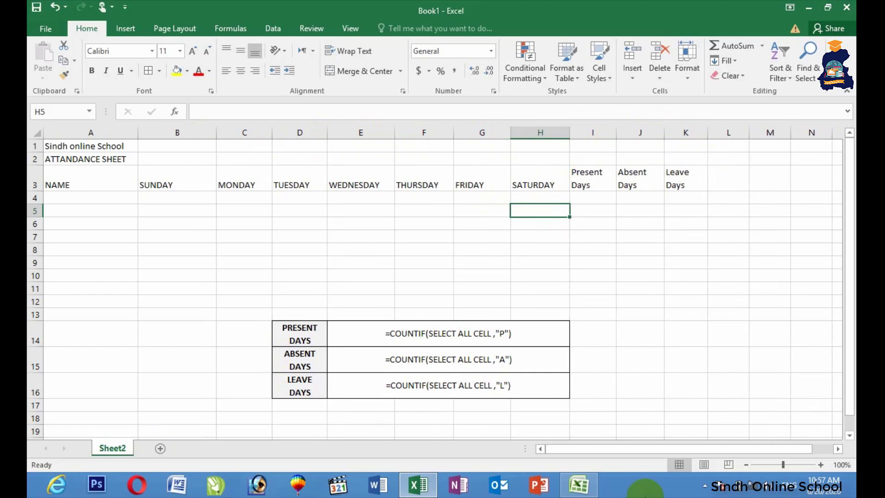
pyautogui.click(827, 464)
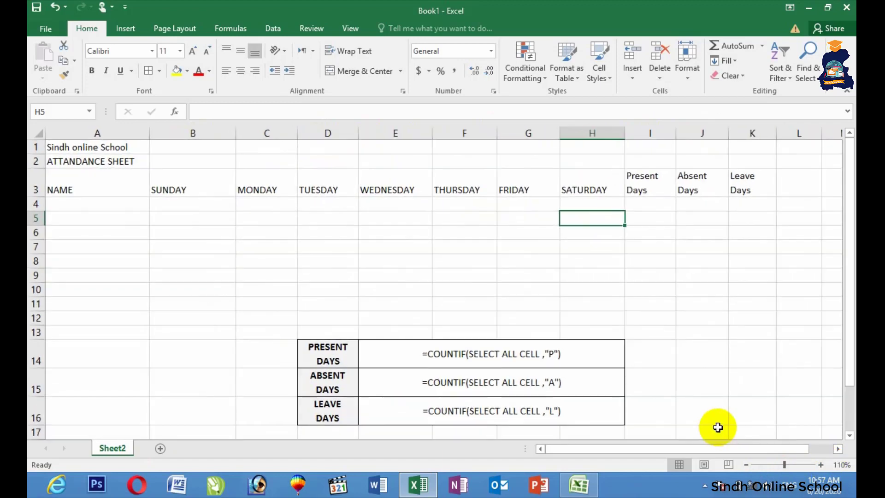
# Merge and center A1:K1, making 'Sindh online School' bold and two sizes larger.
pyautogui.click(340, 233)
pyautogui.moveTo(56, 145); pyautogui.dragTo(733, 143)
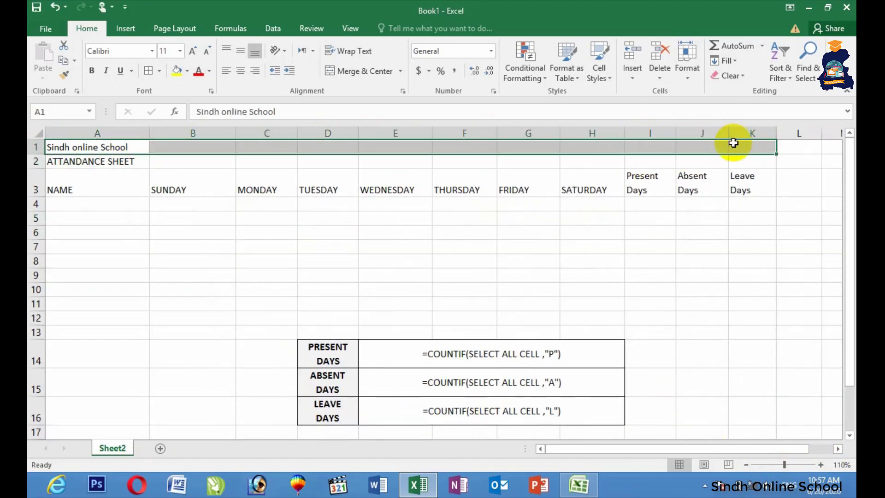
pyautogui.click(362, 76)
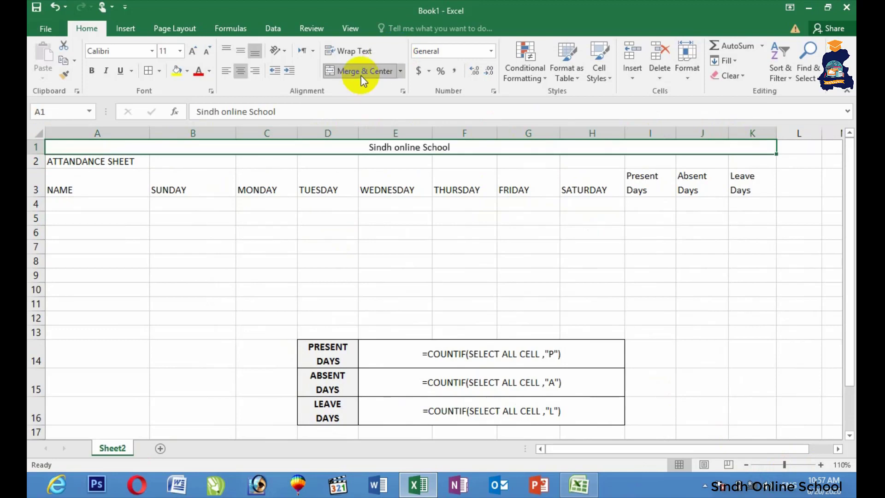
pyautogui.click(92, 71)
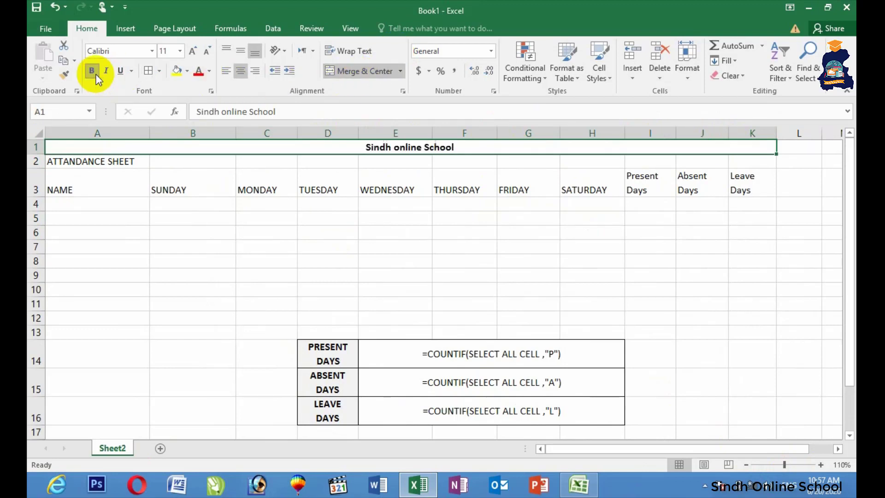
pyautogui.click(192, 50)
pyautogui.click(193, 51)
pyautogui.click(193, 51)
pyautogui.click(193, 51)
pyautogui.click(192, 51)
pyautogui.click(192, 51)
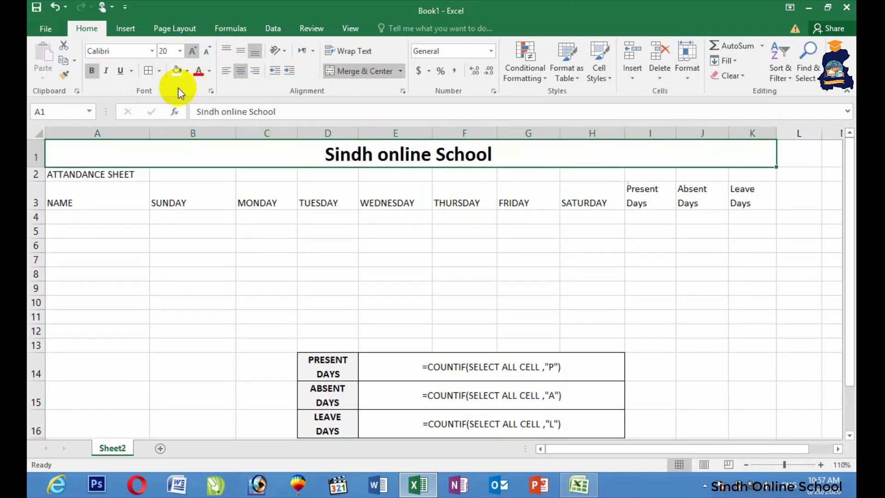
# Merge and center ATTANDANCE SHEET across A2:K2, bold and three sizes larger.
pyautogui.moveTo(86, 175); pyautogui.dragTo(770, 178)
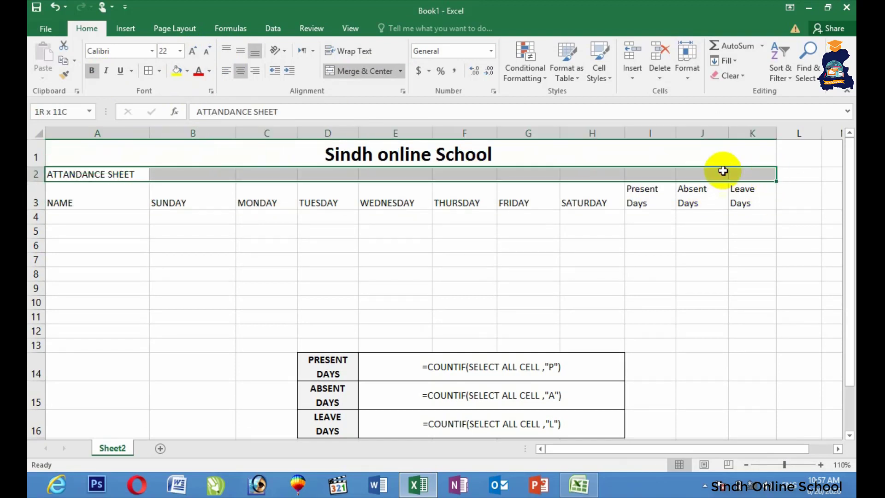
pyautogui.click(91, 72)
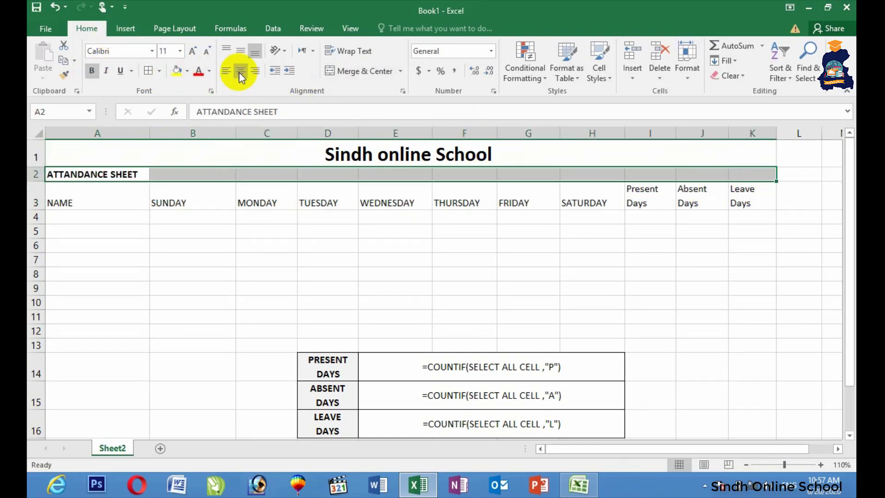
pyautogui.click(352, 72)
pyautogui.click(195, 51)
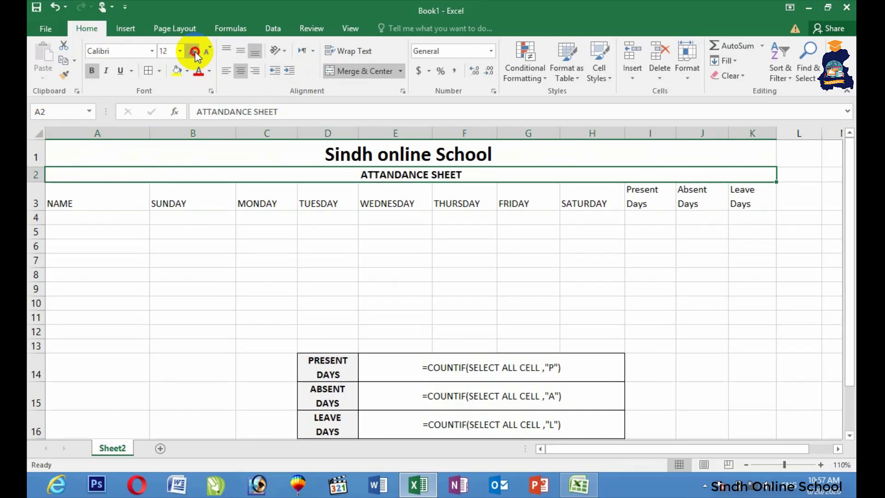
pyautogui.click(195, 51)
pyautogui.click(195, 51)
# Make the row 3 headings NAME through Leave Days bold, middle-aligned and centered.
pyautogui.moveTo(134, 203); pyautogui.dragTo(742, 210)
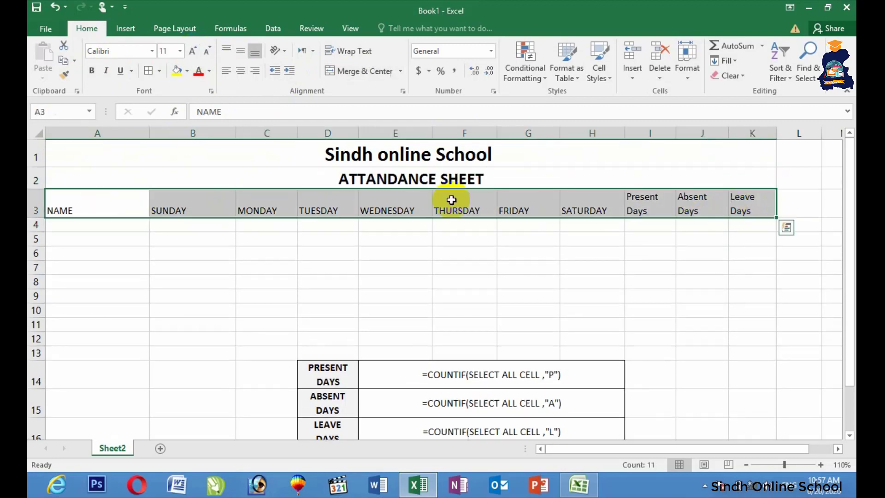
pyautogui.click(241, 52)
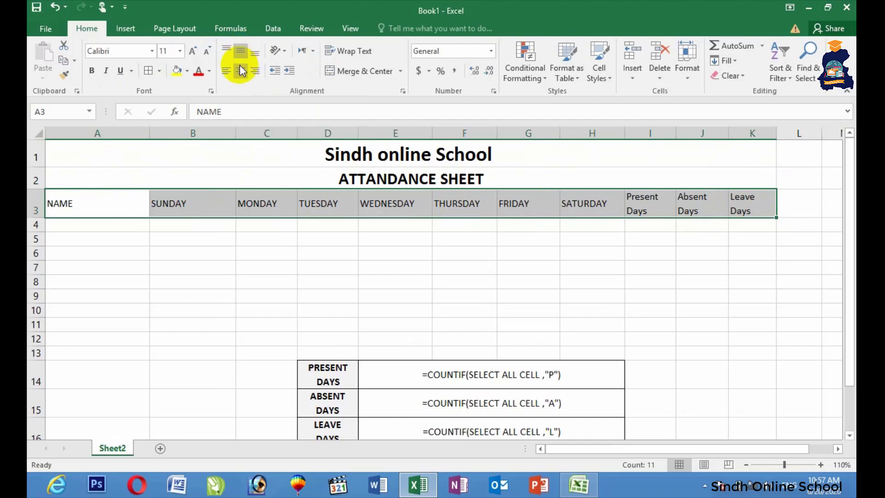
pyautogui.click(240, 70)
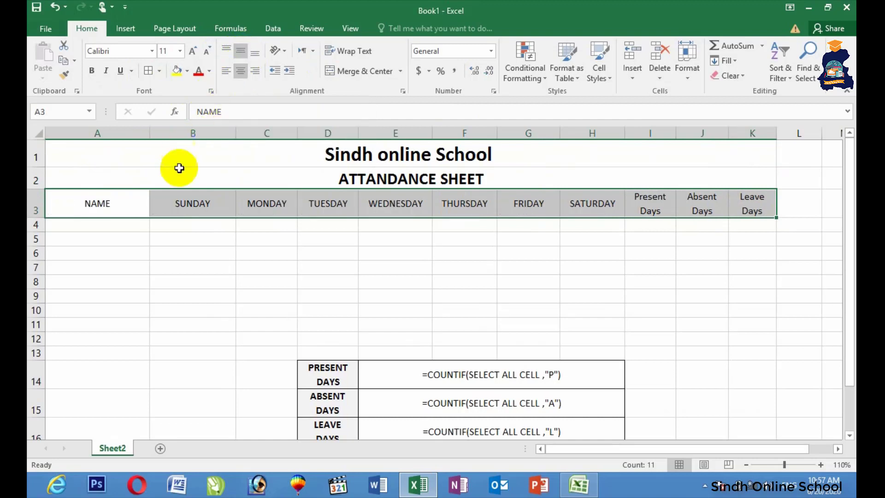
pyautogui.click(91, 71)
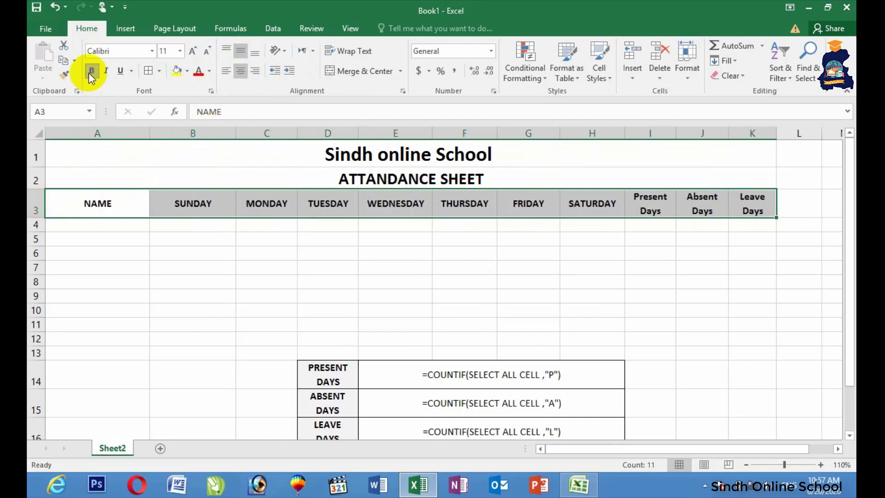
pyautogui.click(113, 228)
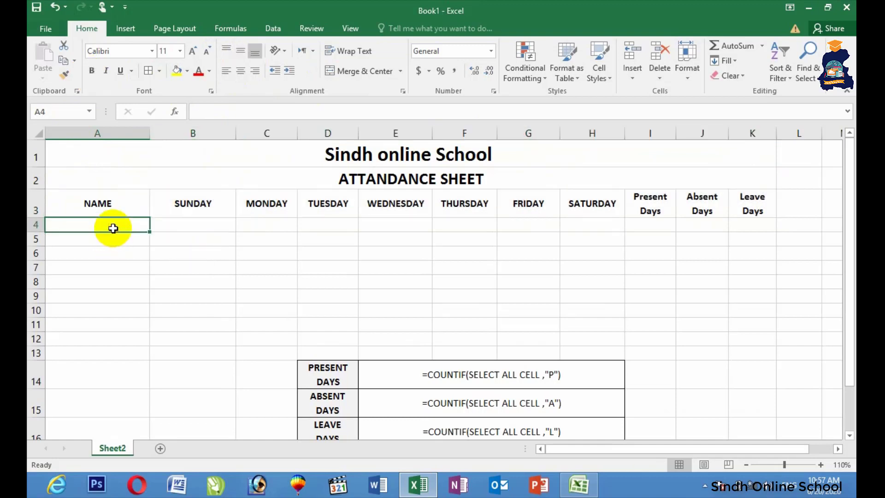
# Enter A in A4, center it, and fill only its formatting down to A8.
pyautogui.write('A')
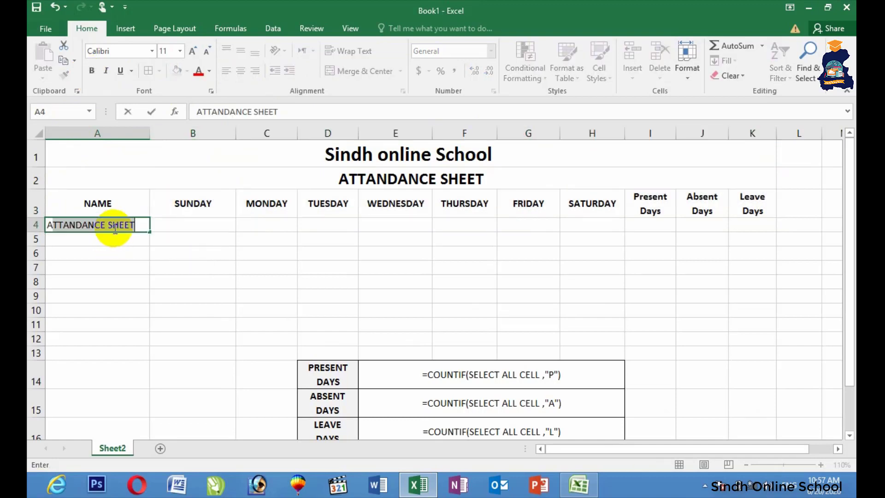
pyautogui.press('Delete')
pyautogui.press('Return')
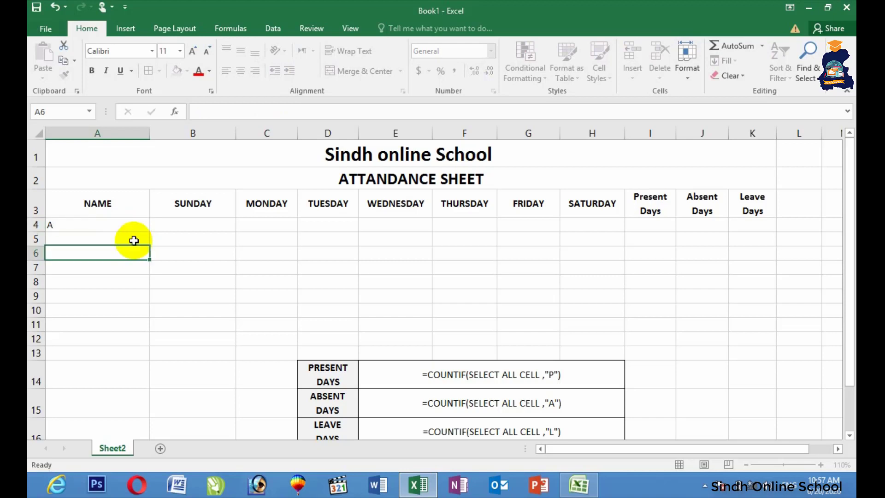
pyautogui.click(136, 225)
pyautogui.moveTo(148, 231); pyautogui.dragTo(156, 298)
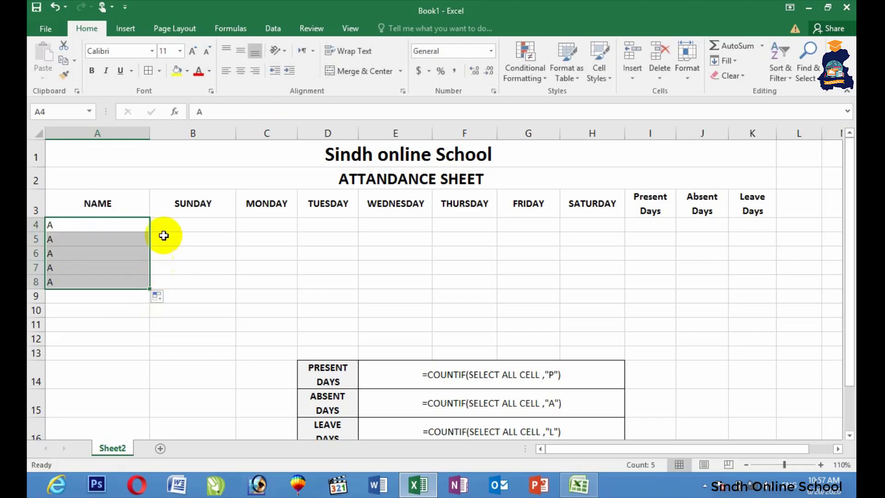
pyautogui.click(241, 71)
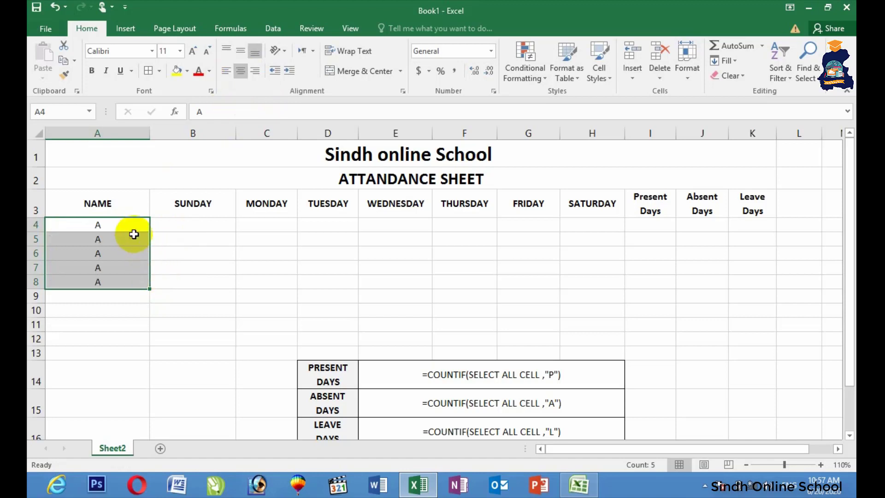
pyautogui.click(132, 225)
pyautogui.moveTo(152, 233); pyautogui.dragTo(153, 295)
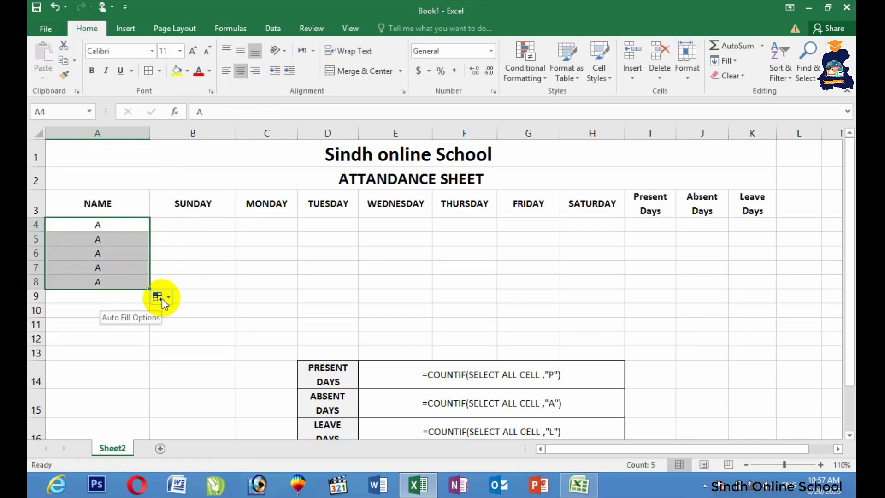
pyautogui.click(161, 298)
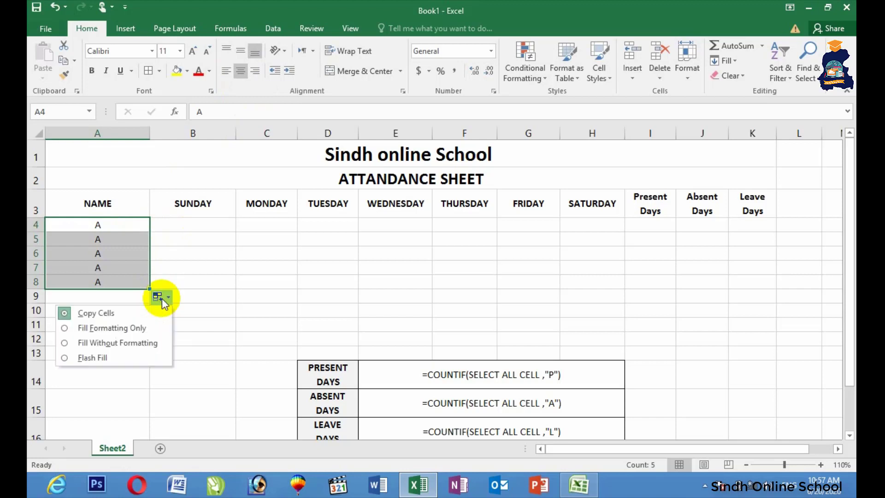
pyautogui.click(146, 329)
# Enter the names B, C and D in A5 to A7.
pyautogui.moveTo(118, 237); pyautogui.dragTo(120, 238)
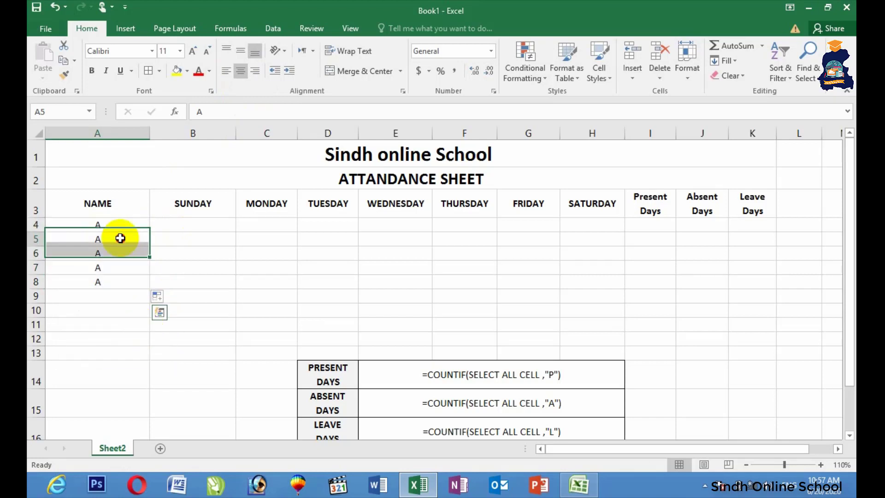
pyautogui.click(120, 238)
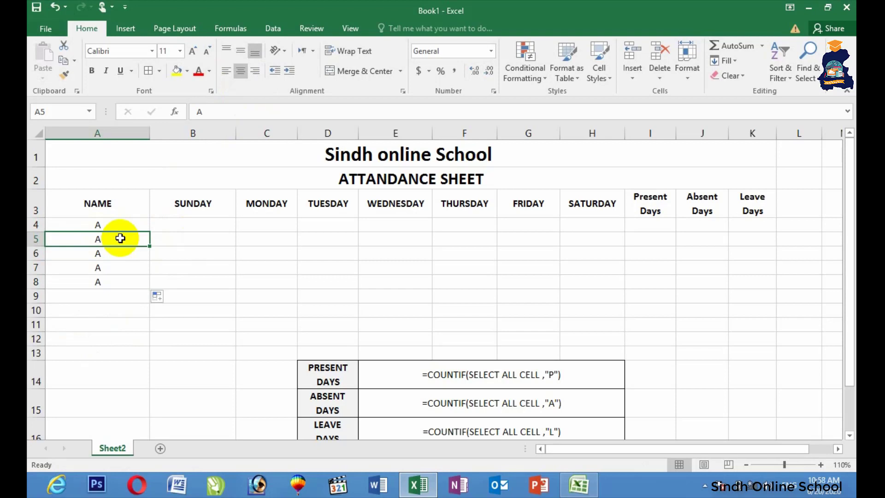
pyautogui.write('B')
pyautogui.press('Return')
pyautogui.write('C')
pyautogui.press('Return')
pyautogui.write('D')
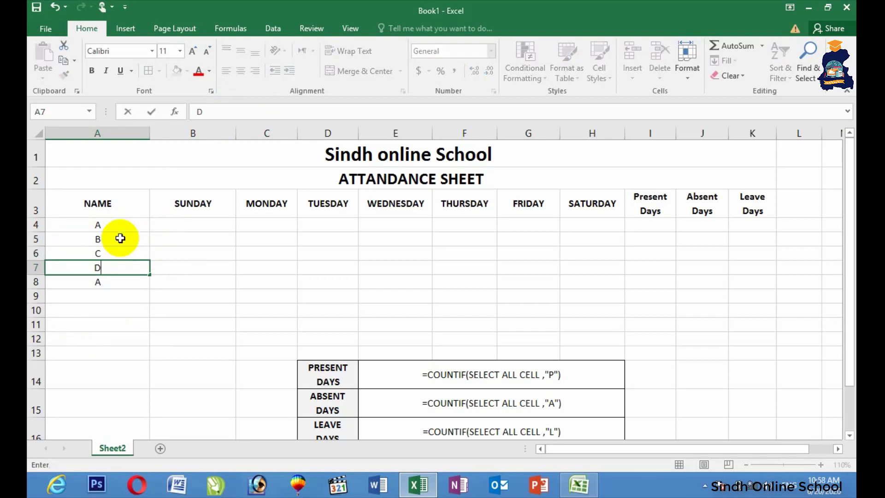
pyautogui.press('Return')
# Enter E in A8, then merge Sunday's cells B4:B8 and type OFF.
pyautogui.write('E')
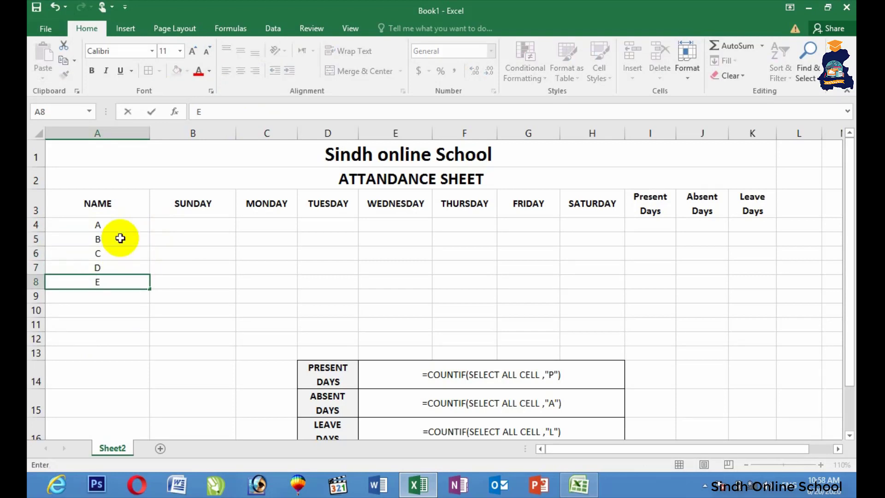
pyautogui.moveTo(175, 225); pyautogui.dragTo(171, 278)
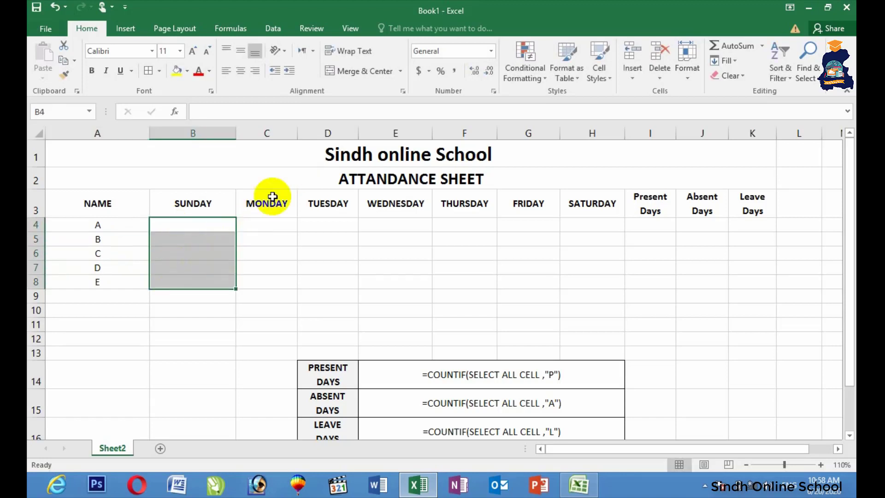
pyautogui.click(361, 76)
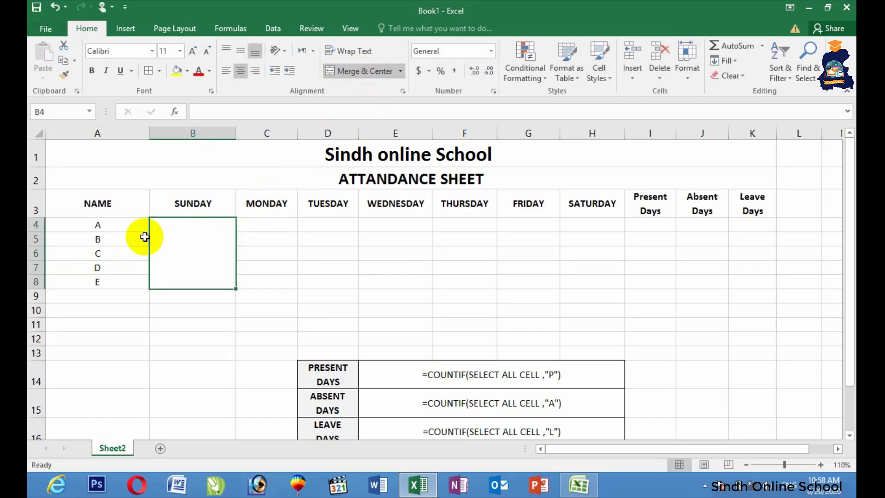
pyautogui.write('o')
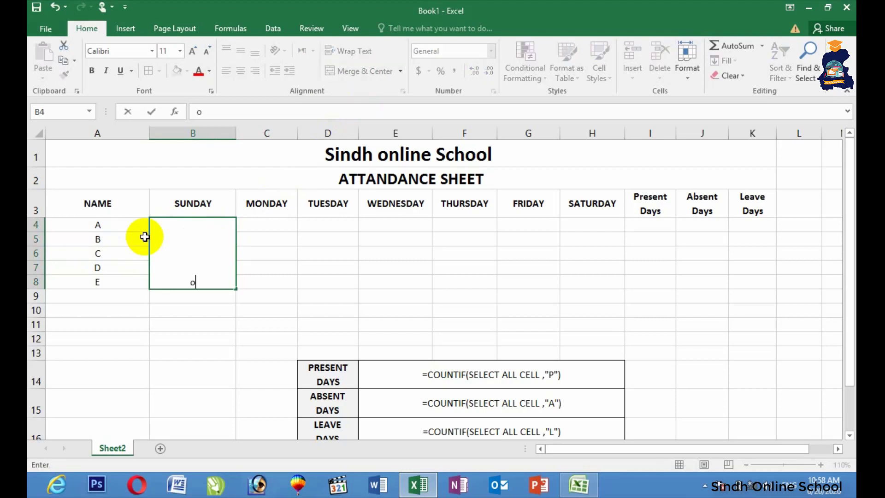
pyautogui.write('f')
pyautogui.press('BackSpace')
pyautogui.press('BackSpace')
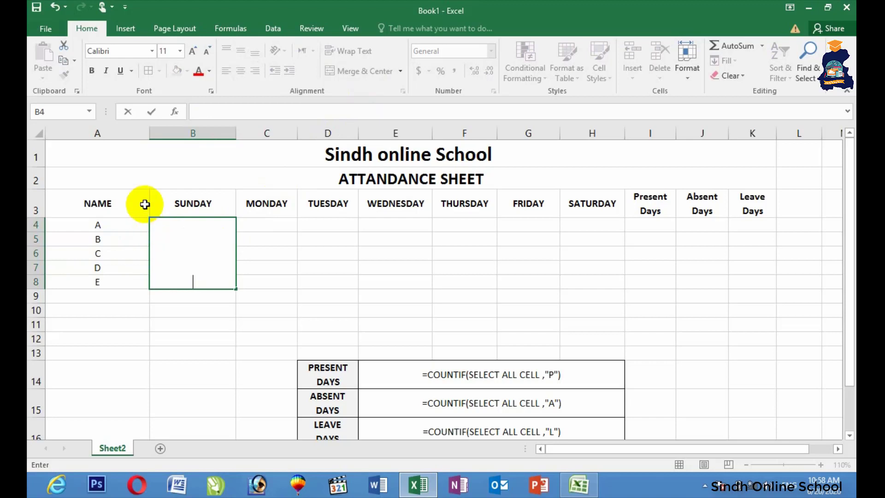
pyautogui.write('OFF')
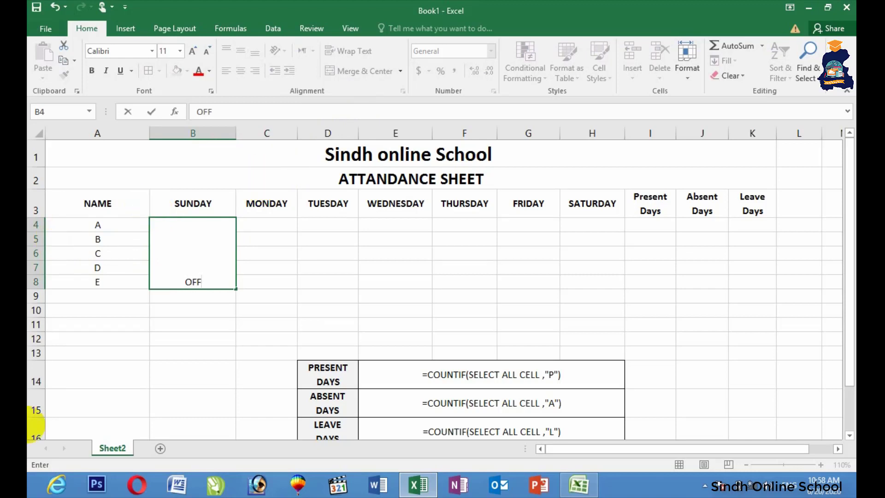
pyautogui.click(217, 349)
pyautogui.click(229, 285)
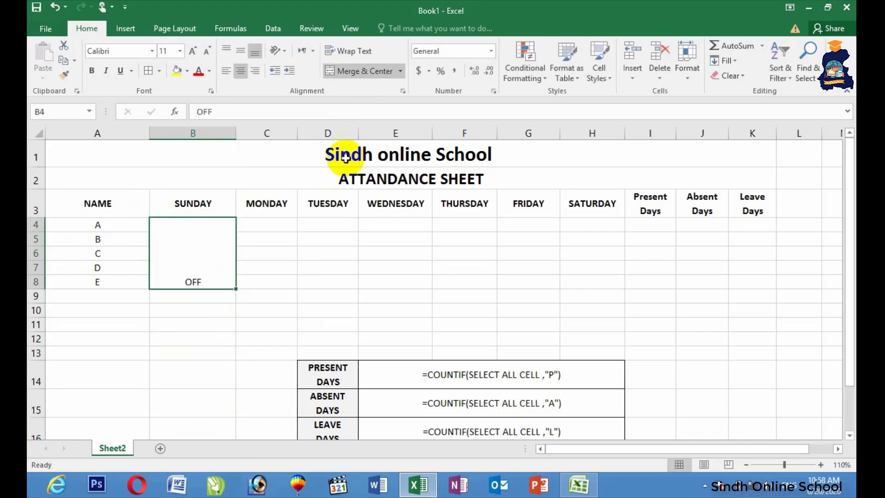
# Angle OFF counterclockwise, middle-align and bold it, fill yellow, and enlarge the font.
pyautogui.click(284, 51)
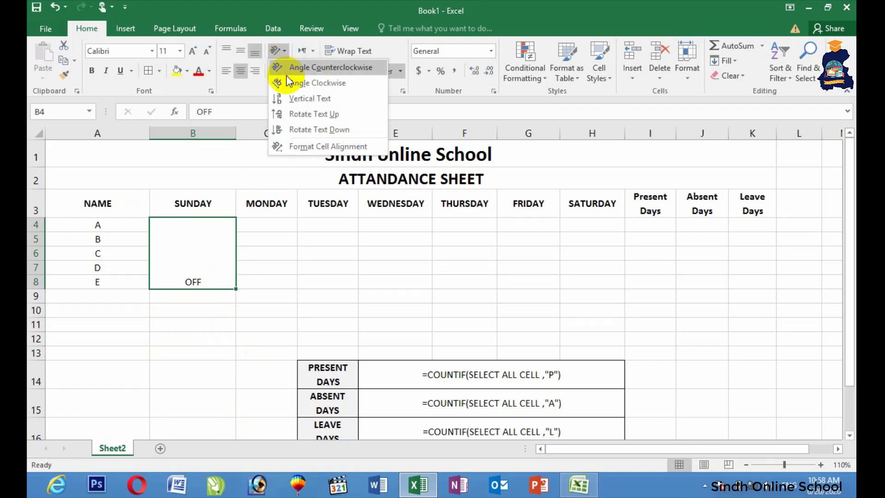
pyautogui.click(303, 69)
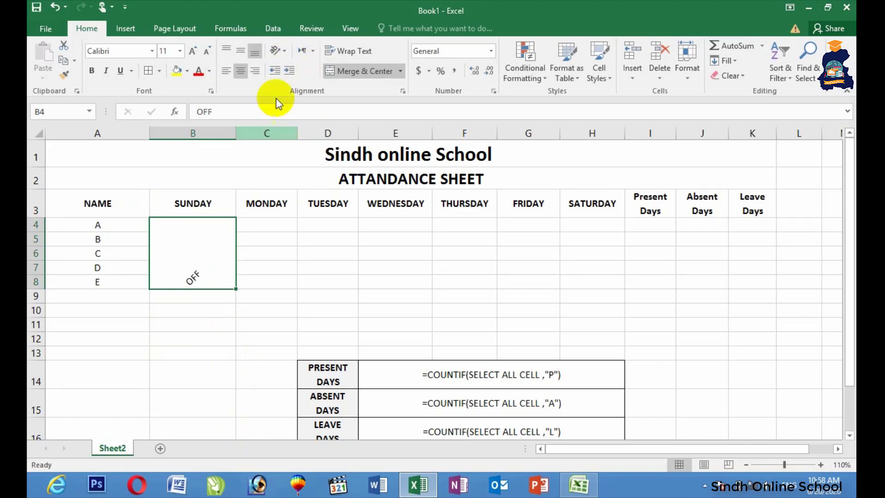
pyautogui.click(240, 55)
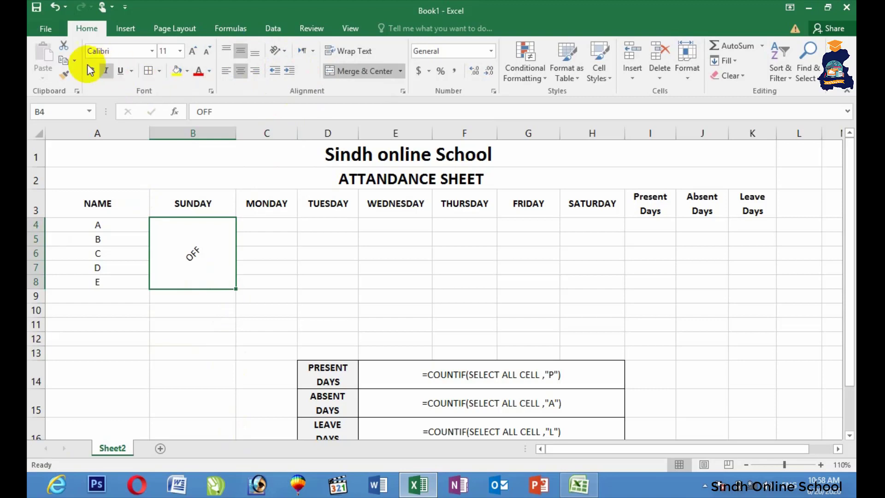
pyautogui.click(91, 70)
pyautogui.click(176, 70)
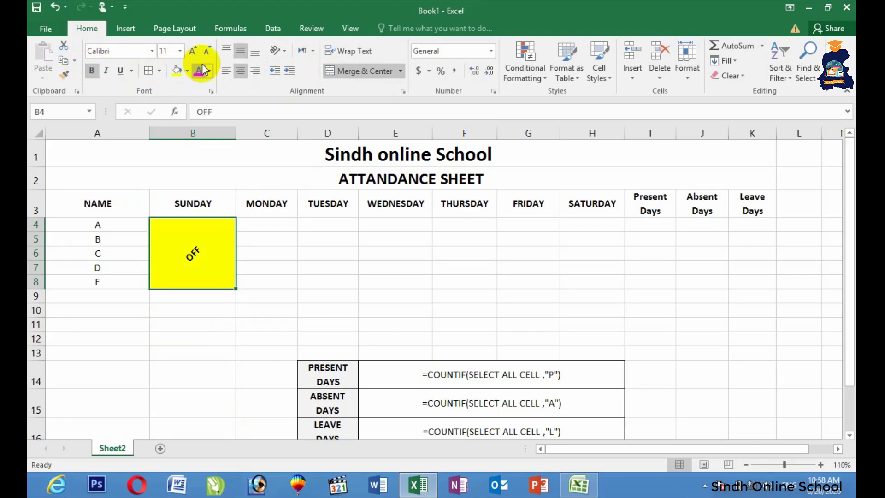
pyautogui.click(197, 52)
pyautogui.click(197, 52)
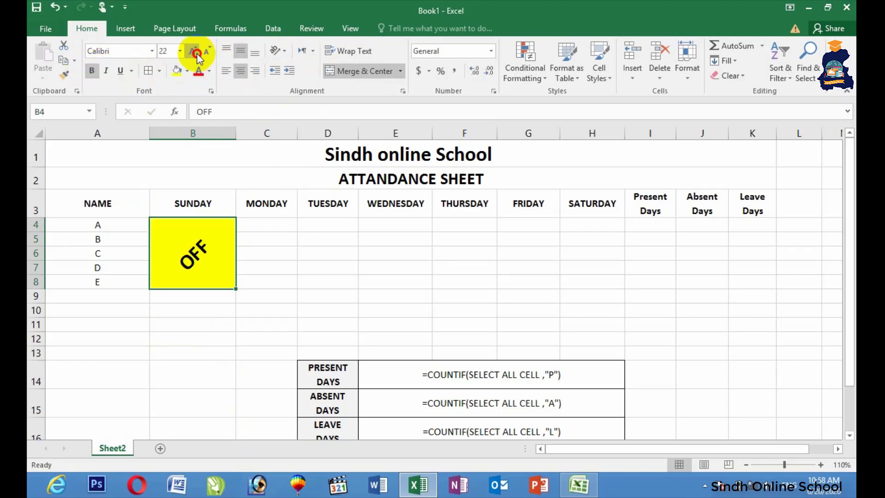
pyautogui.click(197, 51)
pyautogui.click(277, 222)
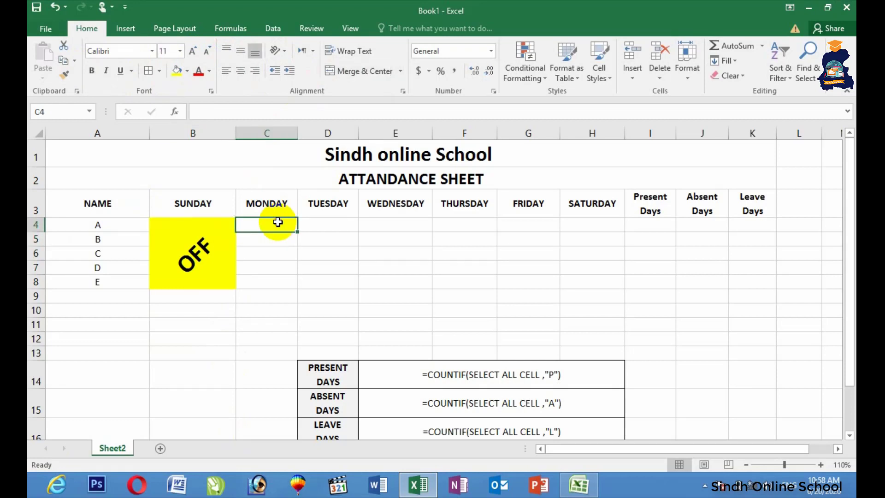
# Enter Monday's marks for students A–E: P, A, L, P, P.
pyautogui.write('P')
pyautogui.press('Return')
pyautogui.write('A')
pyautogui.press('Return')
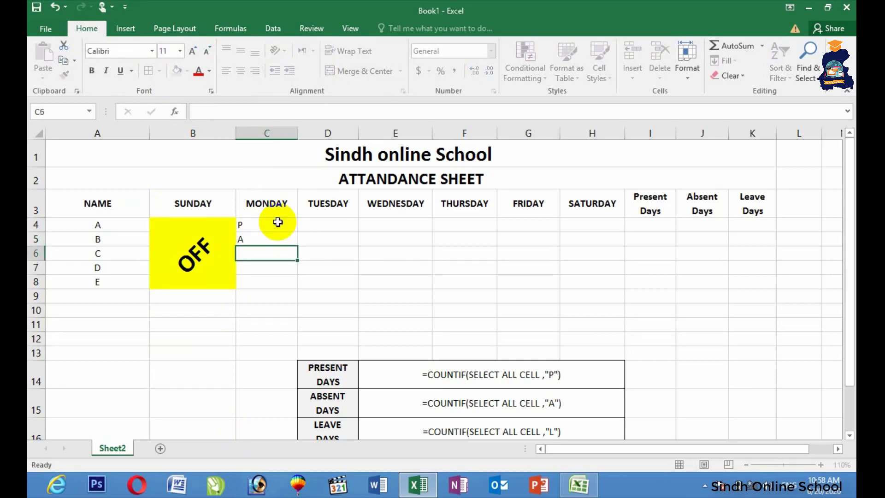
pyautogui.write('L')
pyautogui.press('Return')
pyautogui.write('P')
pyautogui.press('Return')
pyautogui.write('P')
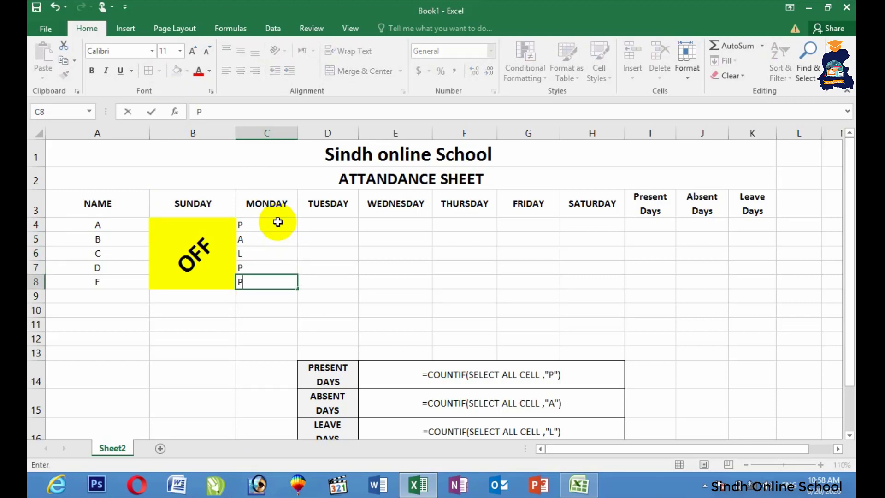
pyautogui.press('Right')
# Enter Tuesday's marks for students A–E: A, A, L, P, A.
pyautogui.press('Up')
pyautogui.press('Up')
pyautogui.press('Up')
pyautogui.press('Up')
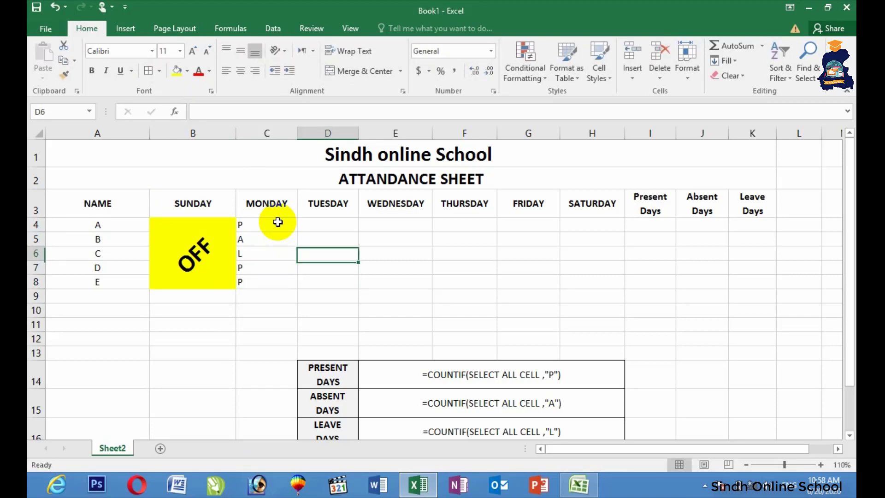
pyautogui.write('A')
pyautogui.press('Return')
pyautogui.write('A')
pyautogui.press('Return')
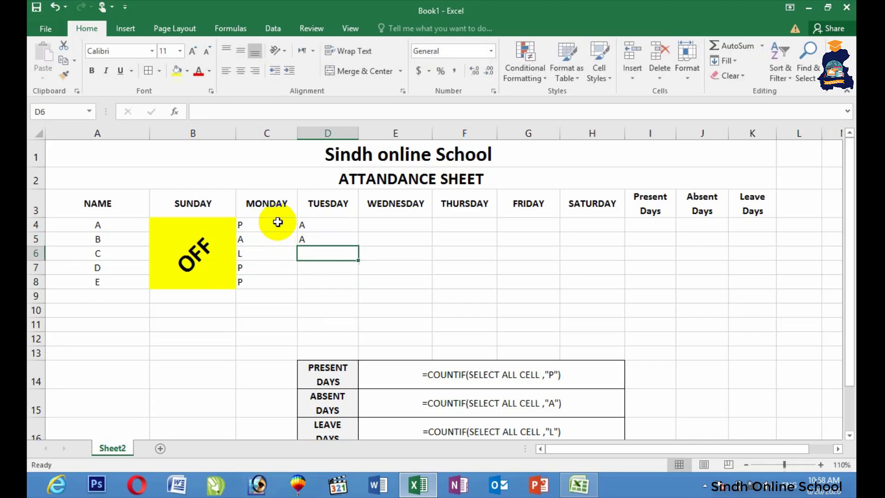
pyautogui.press('Down')
pyautogui.press('Up')
pyautogui.write('L')
pyautogui.press('Return')
pyautogui.write('P')
pyautogui.press('Return')
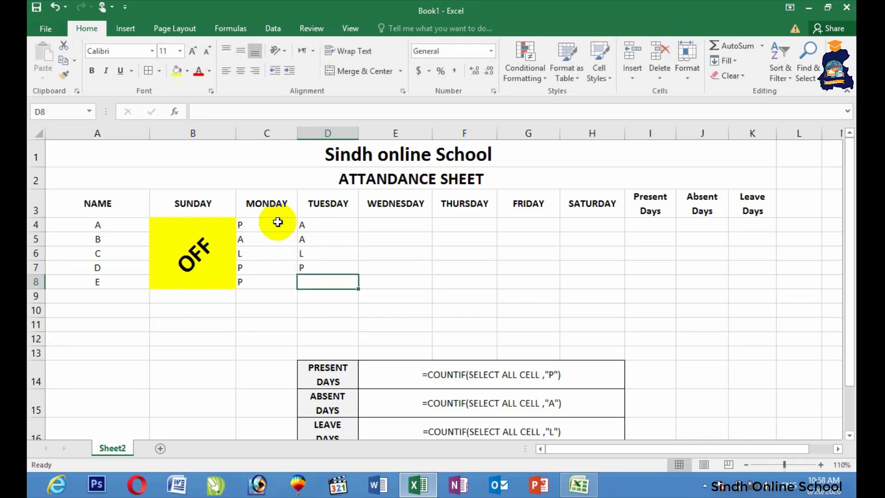
pyautogui.write('A')
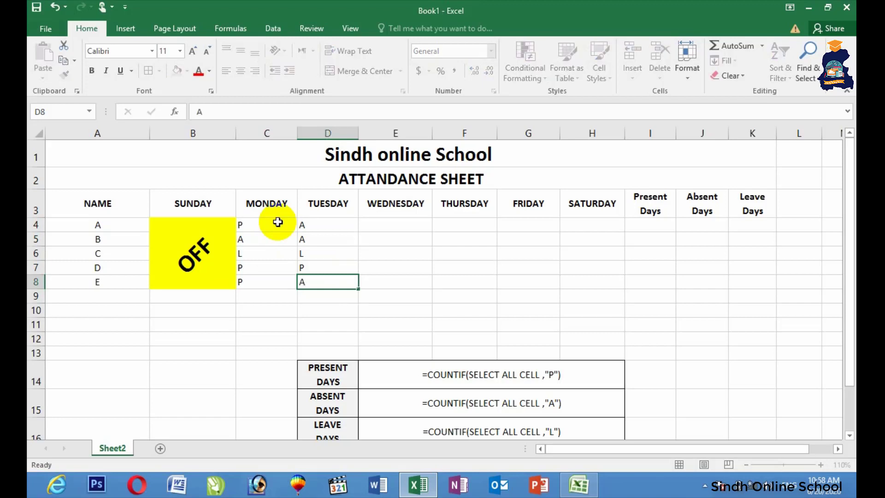
pyautogui.press('Right')
# Enter Wednesday's marks for students A–E: P, P, L, P, L.
pyautogui.press('Up')
pyautogui.press('Up')
pyautogui.press('Up')
pyautogui.press('Up')
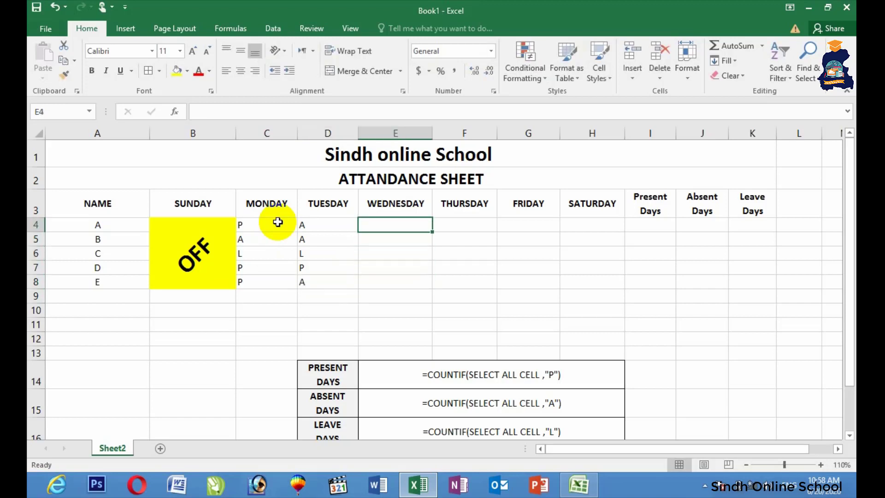
pyautogui.write('P')
pyautogui.press('Return')
pyautogui.write('P')
pyautogui.press('Return')
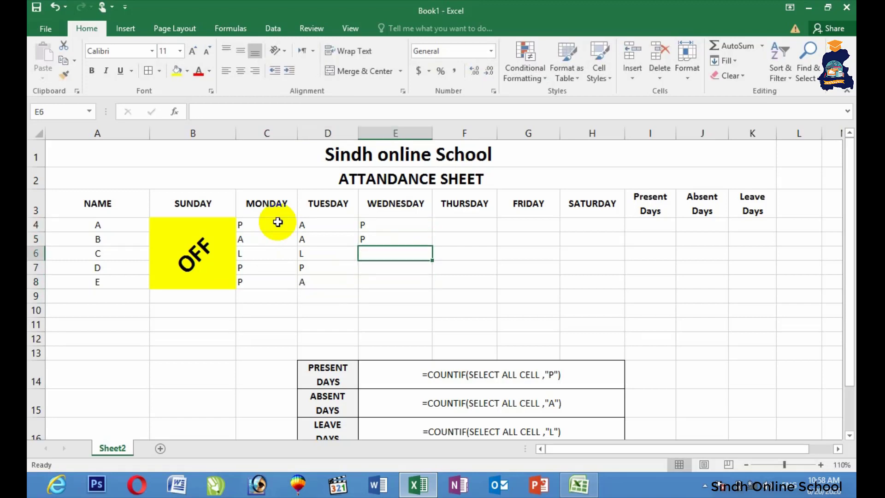
pyautogui.write('L')
pyautogui.press('Return')
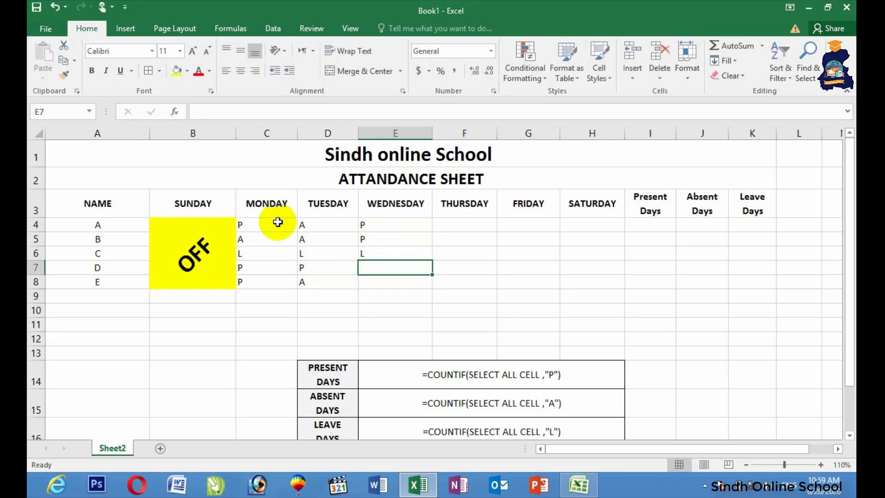
pyautogui.write('P')
pyautogui.press('Return')
pyautogui.write('L')
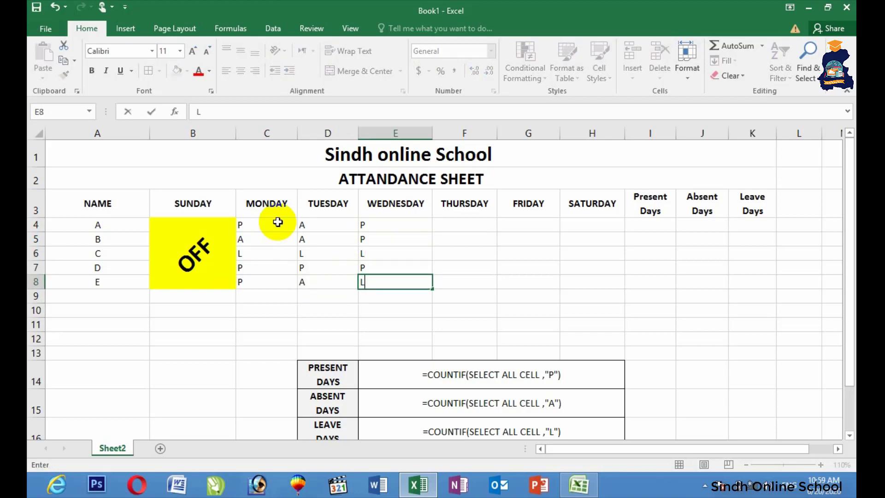
pyautogui.press('Tab')
# Mark all five students present (P) on Thursday.
pyautogui.press('Up')
pyautogui.press('Up')
pyautogui.press('Up')
pyautogui.press('Up')
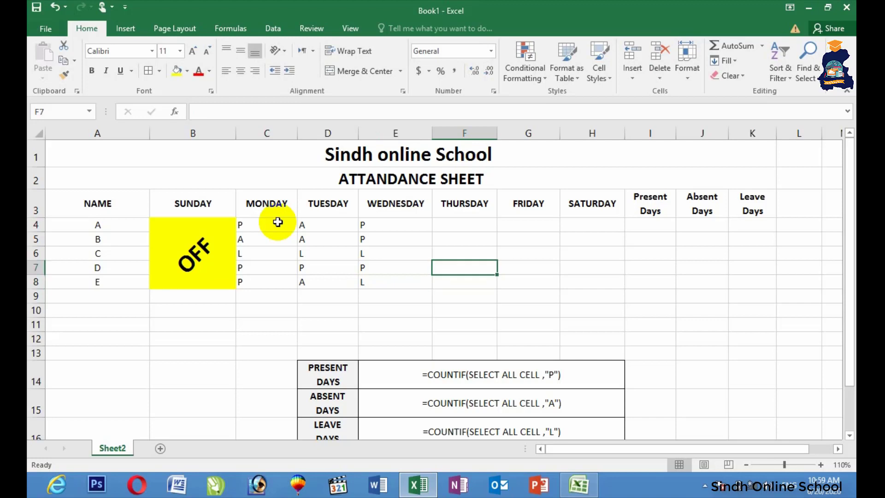
pyautogui.write('P')
pyautogui.press('Return')
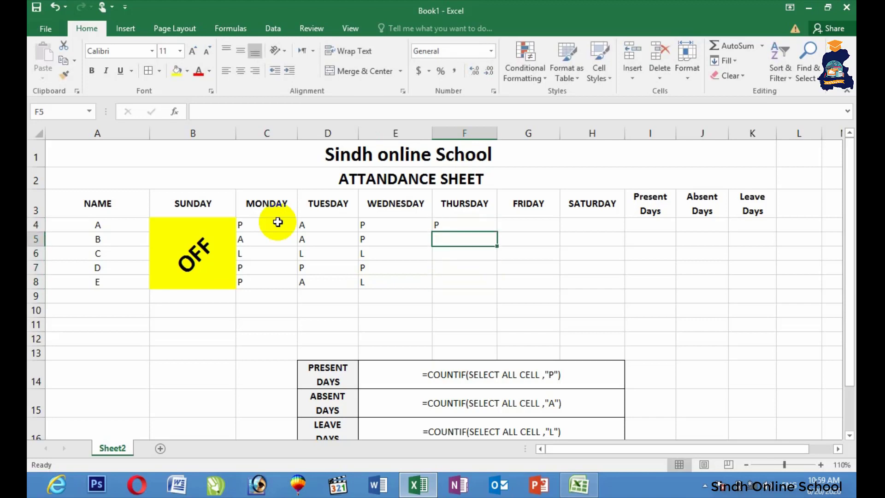
pyautogui.write('P')
pyautogui.press('Return')
pyautogui.write('P')
pyautogui.press('Return')
pyautogui.write('P')
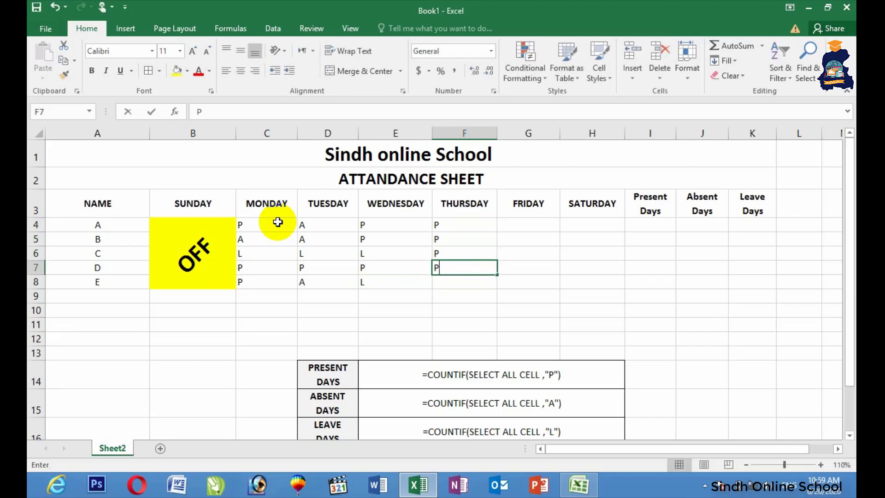
pyautogui.press('Return')
pyautogui.write('P')
pyautogui.press('Tab')
# Enter Friday's marks for students A–E: A, A, L, L, P.
pyautogui.press('Up')
pyautogui.press('Up')
pyautogui.press('Up')
pyautogui.press('Up')
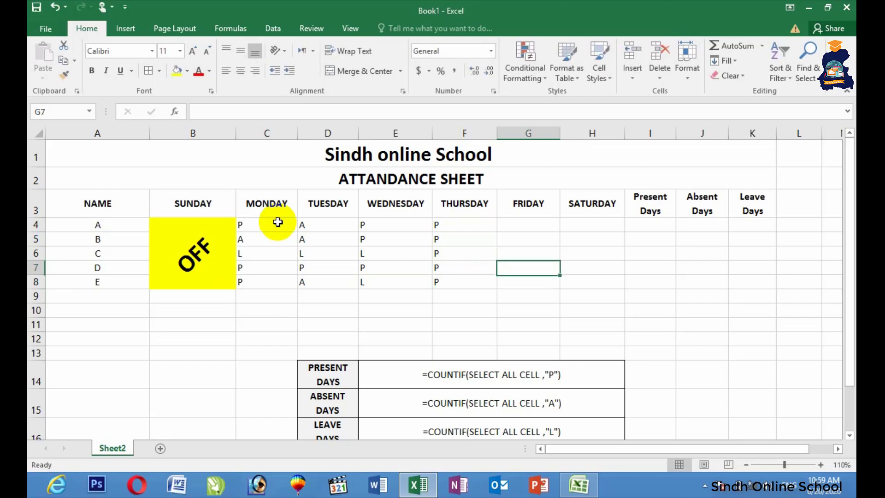
pyautogui.write('A')
pyautogui.press('Return')
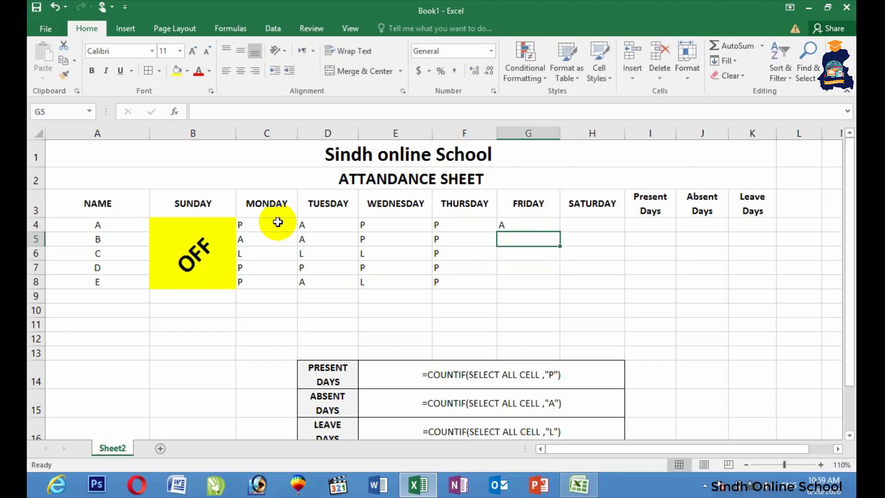
pyautogui.write('A')
pyautogui.press('Return')
pyautogui.write('L')
pyautogui.press('Return')
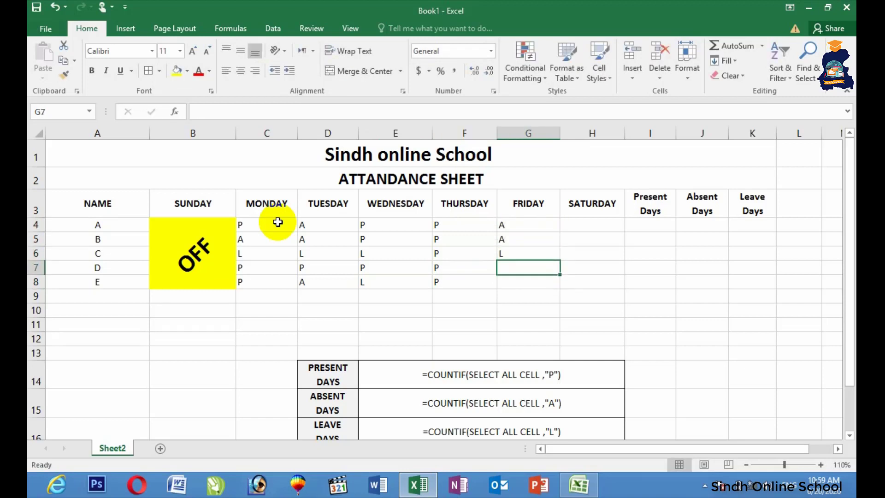
pyautogui.write('L')
pyautogui.press('Return')
pyautogui.write('P')
pyautogui.press('Right')
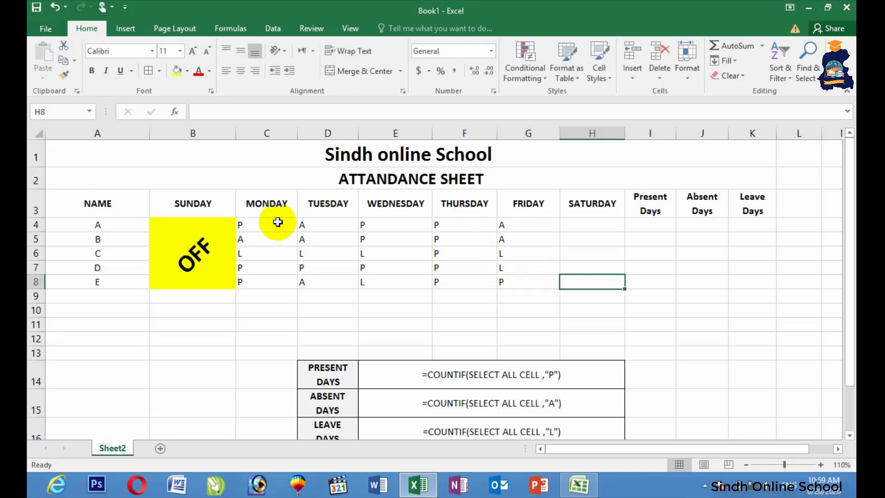
# Enter Saturday's marks for students A–E: L, A, A, P, P.
pyautogui.press('Up')
pyautogui.press('Up')
pyautogui.press('Up')
pyautogui.press('Up')
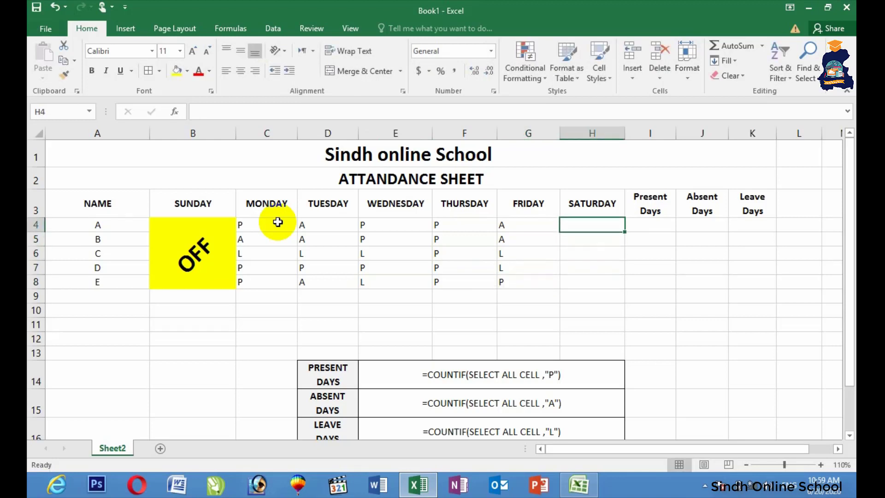
pyautogui.write('L')
pyautogui.press('Return')
pyautogui.write('A')
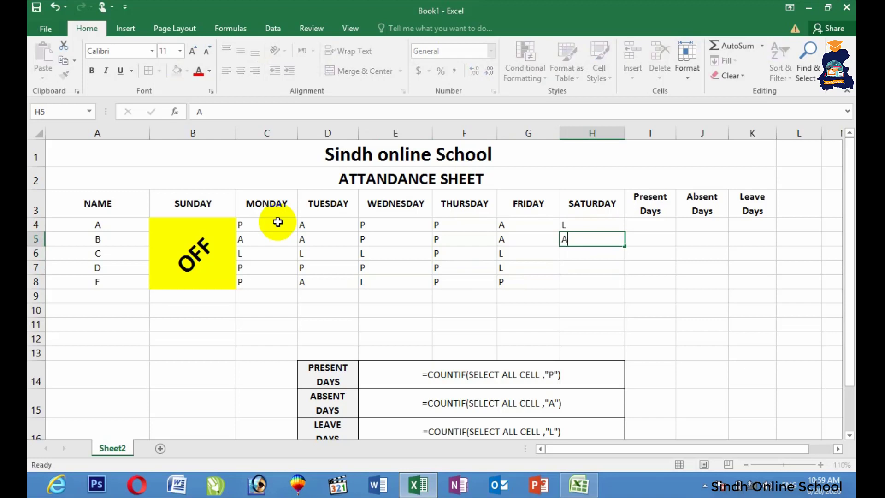
pyautogui.press('Return')
pyautogui.write('A')
pyautogui.press('Return')
pyautogui.write('P')
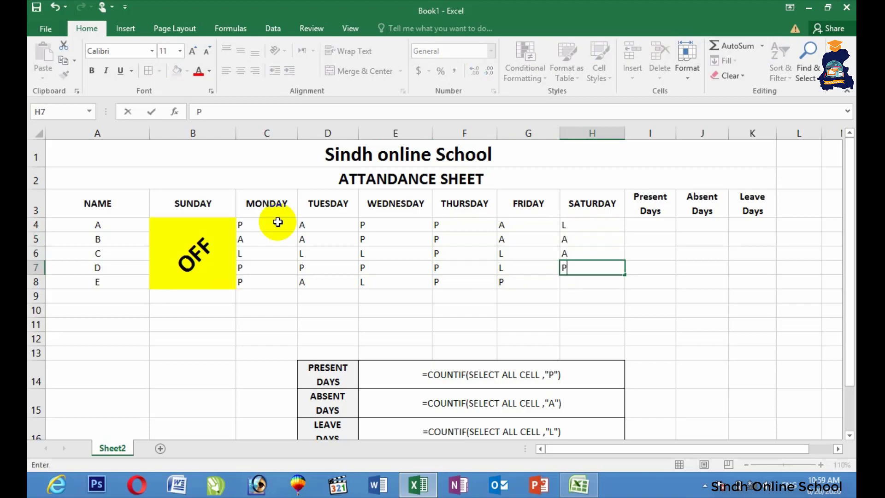
pyautogui.press('Return')
pyautogui.write('P')
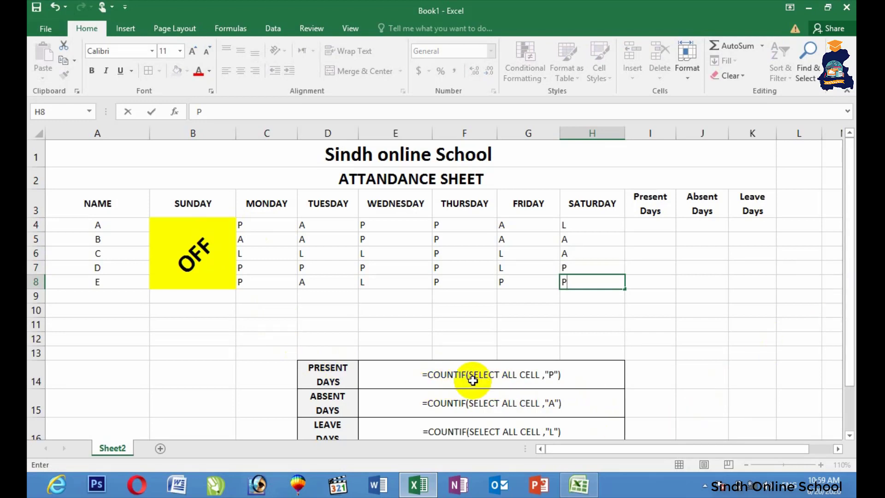
# Merge and centre I15:K15, entering a test number in the merged cell.
pyautogui.moveTo(644, 405); pyautogui.dragTo(748, 412)
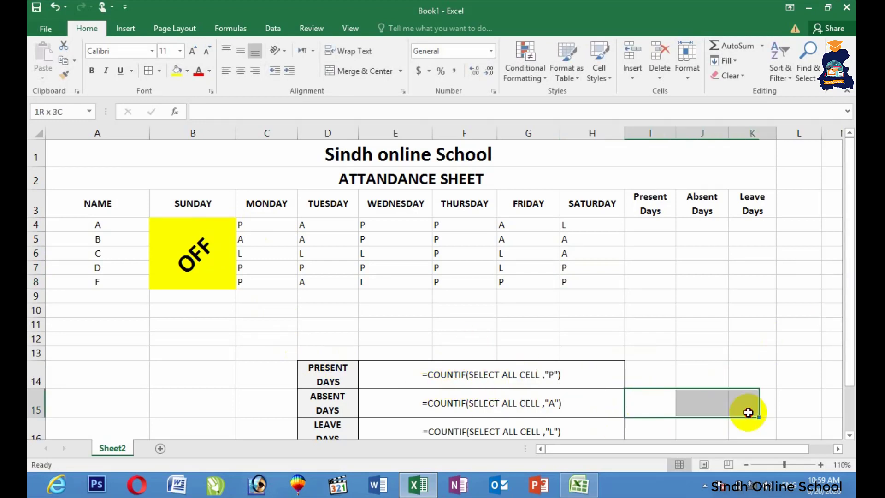
pyautogui.click(336, 70)
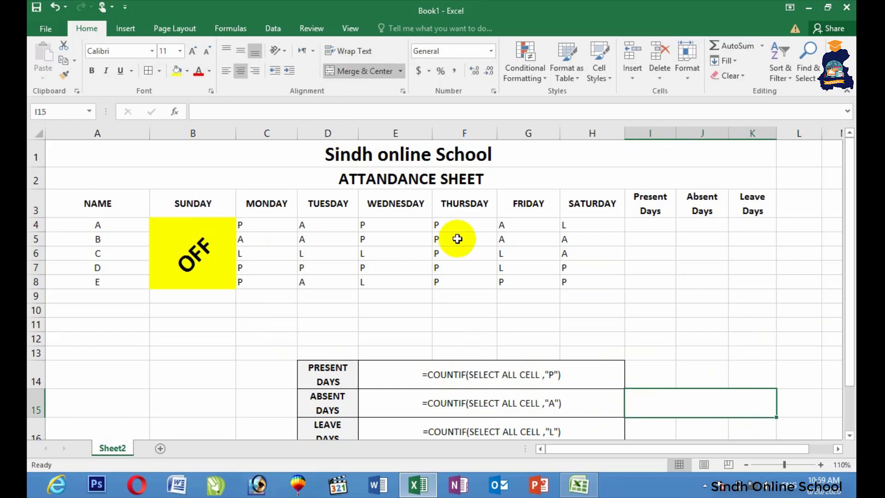
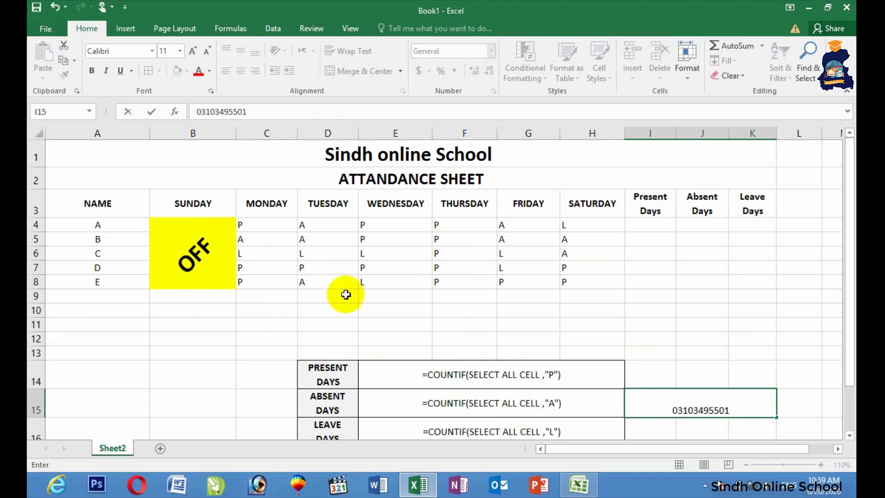
pyautogui.click(730, 415)
pyautogui.click(733, 423)
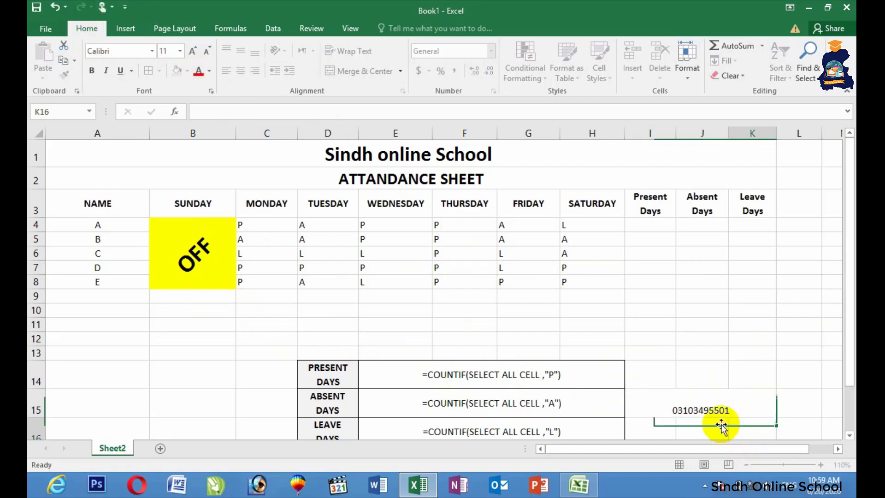
# Make the merged cell bold at size 20, then clear the test number.
pyautogui.click(719, 408)
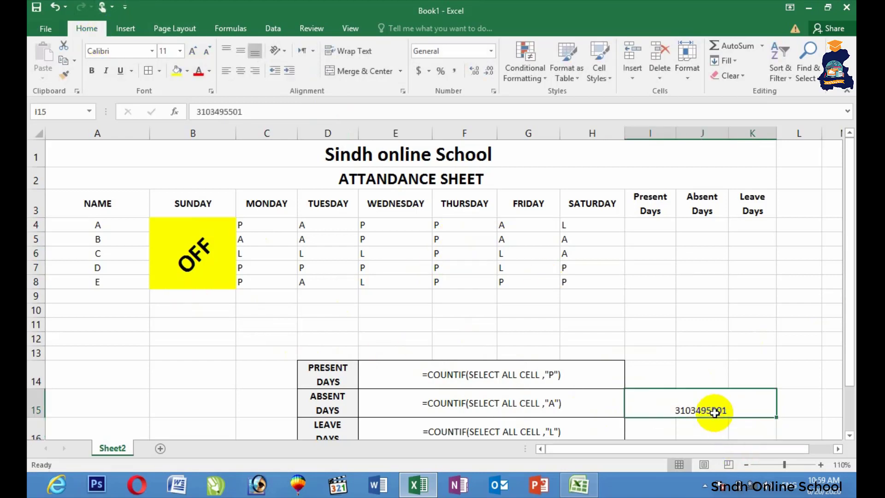
pyautogui.click(92, 74)
pyautogui.click(195, 53)
pyautogui.click(195, 52)
pyautogui.click(196, 53)
pyautogui.click(196, 52)
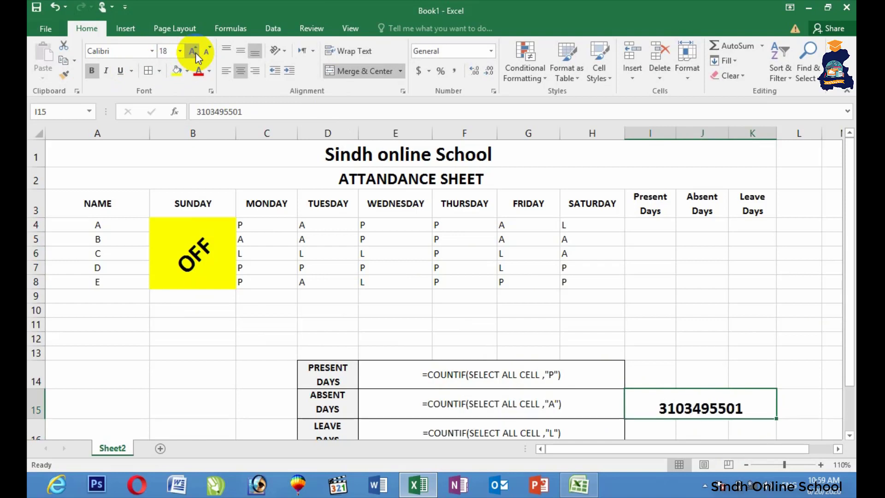
pyautogui.click(195, 53)
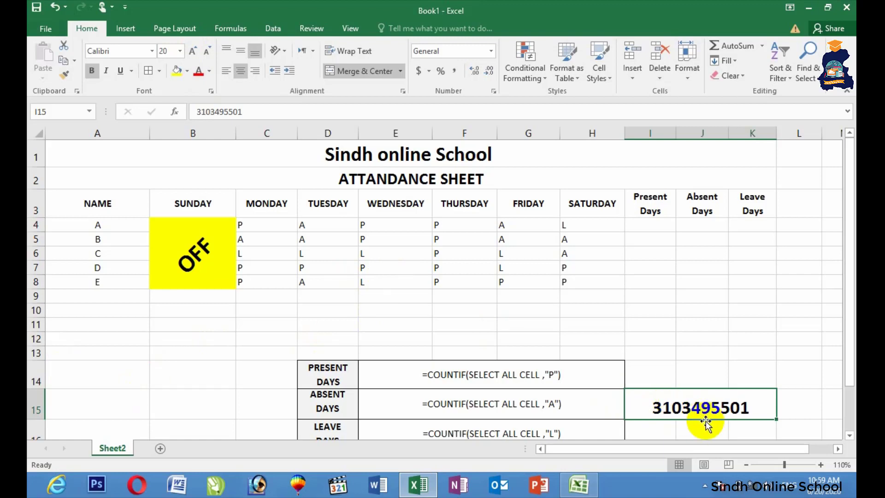
pyautogui.press('Delete')
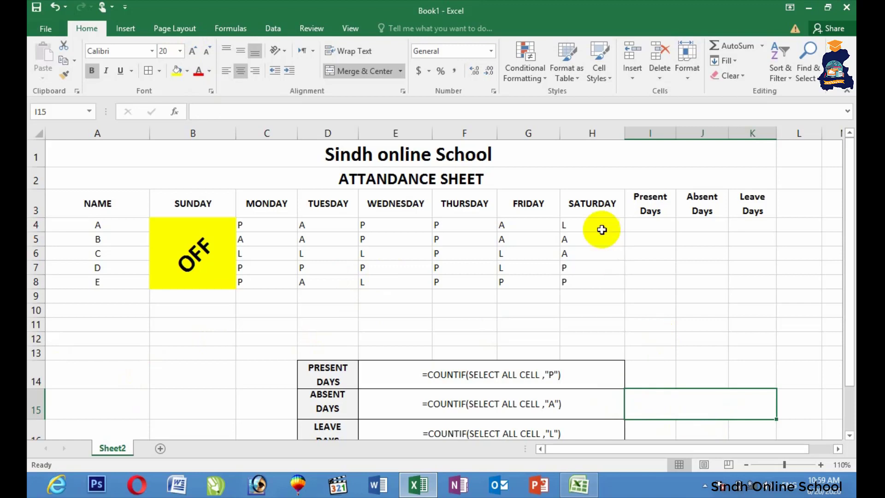
# Enter =COUNTIF(C4:H4,"P") in I4 to count student A's present days.
pyautogui.click(655, 224)
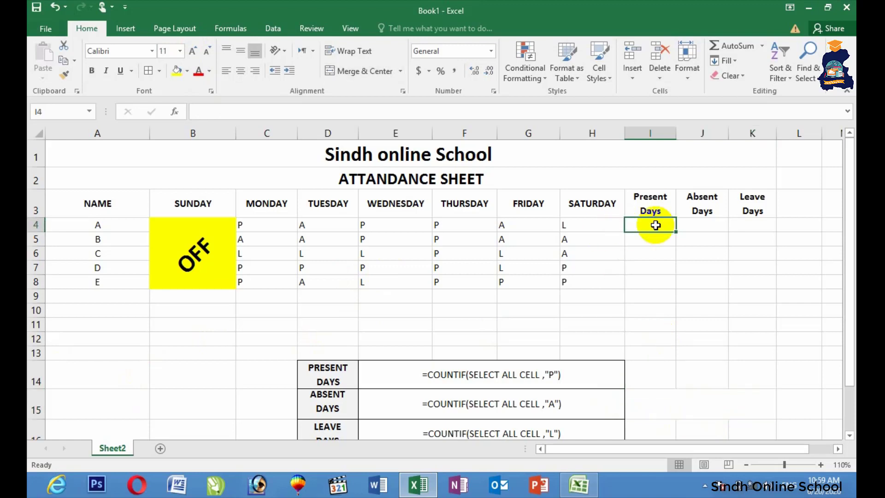
pyautogui.write('=')
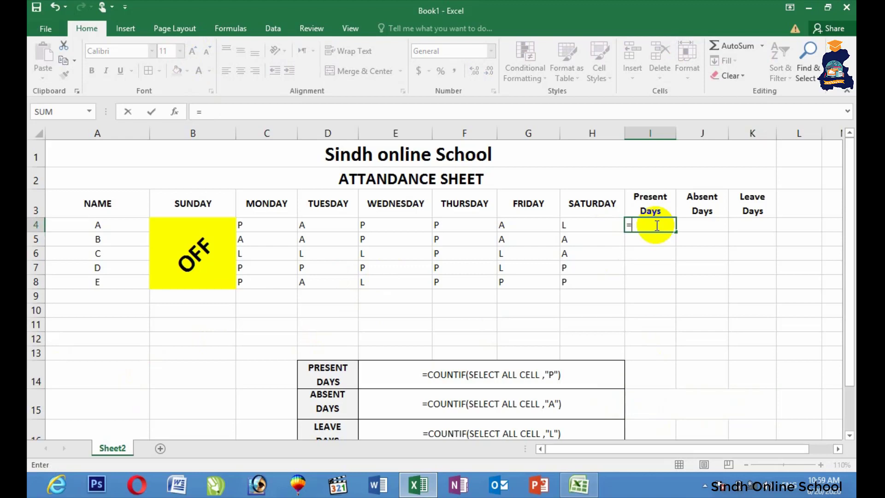
pyautogui.write('COUNTIF')
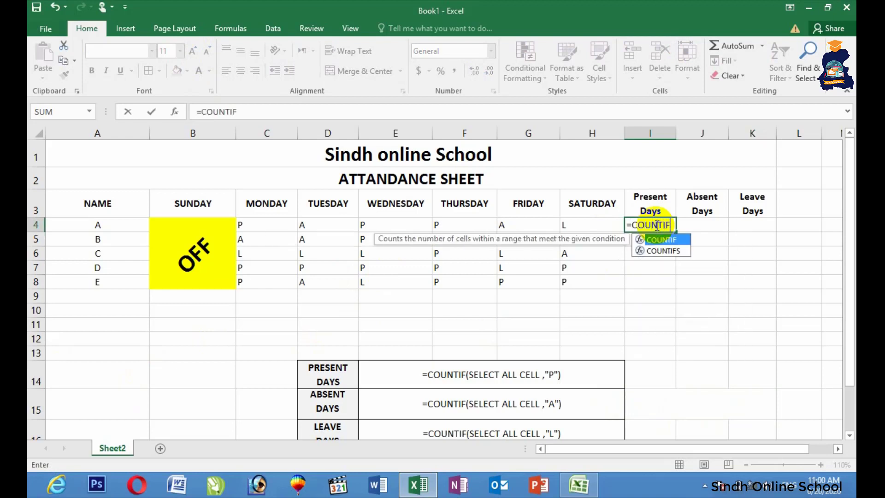
pyautogui.write('(')
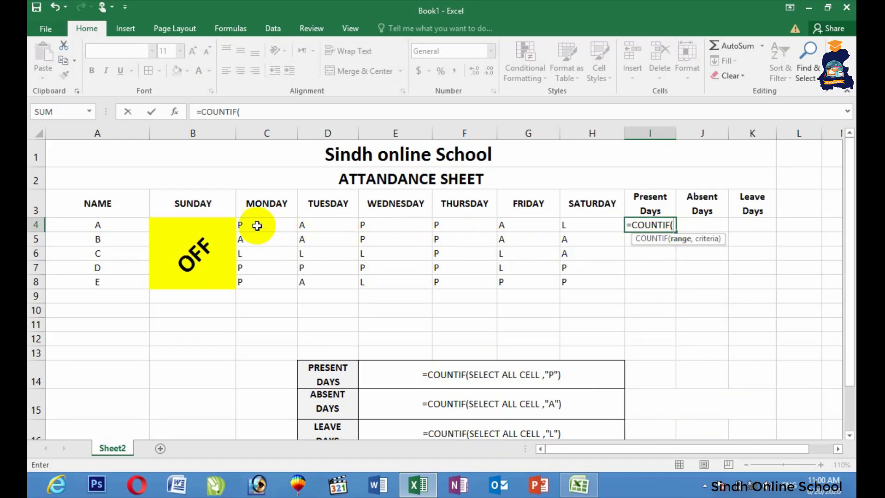
pyautogui.moveTo(256, 226); pyautogui.dragTo(585, 228)
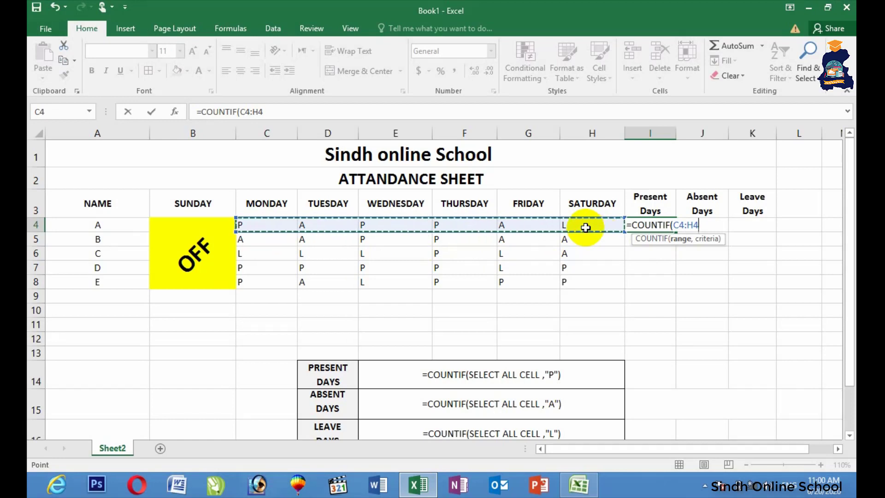
pyautogui.write(',"P')
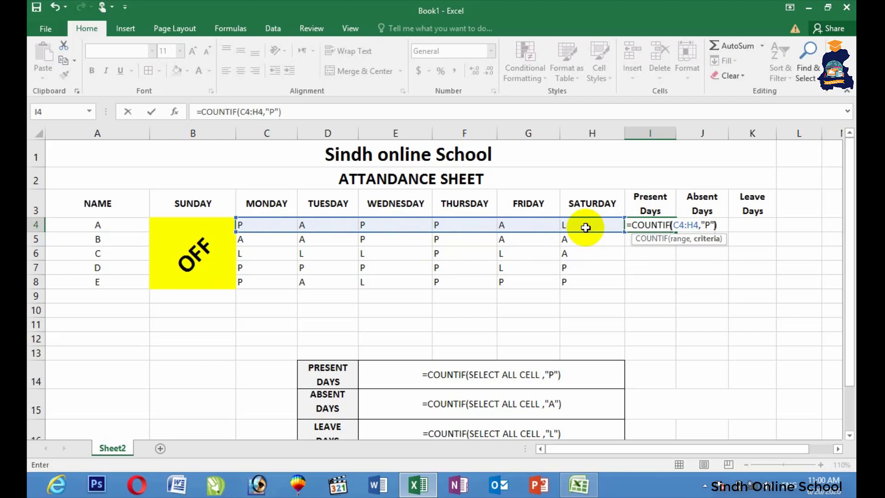
pyautogui.press('Return')
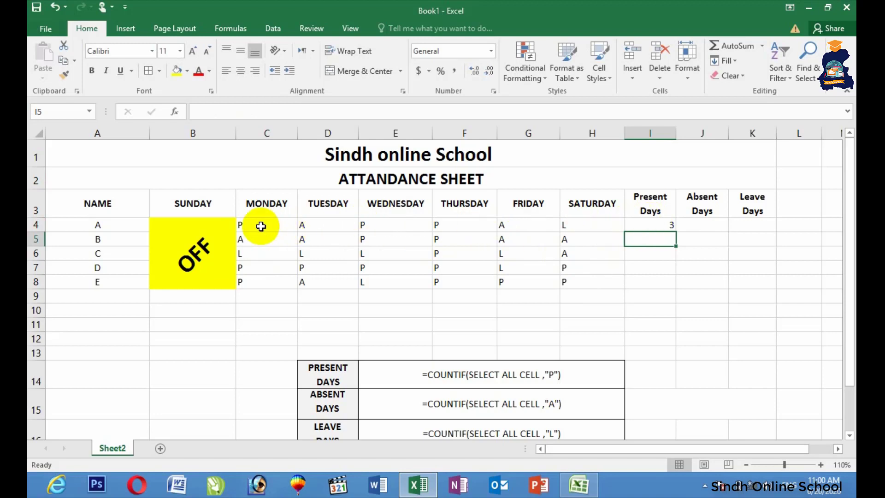
# Enter =COUNTIF(C4:H4,"A") in J4 to count student A's absences.
pyautogui.click(700, 228)
pyautogui.write('=C')
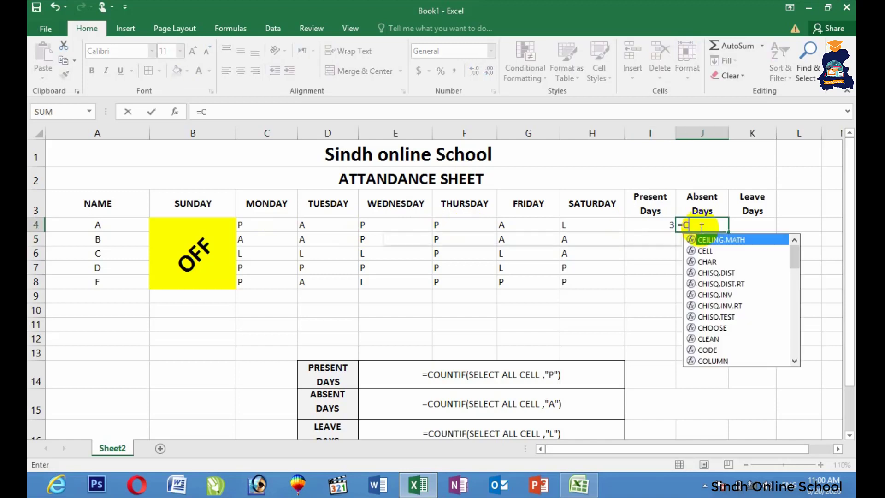
pyautogui.write('OUNTIF')
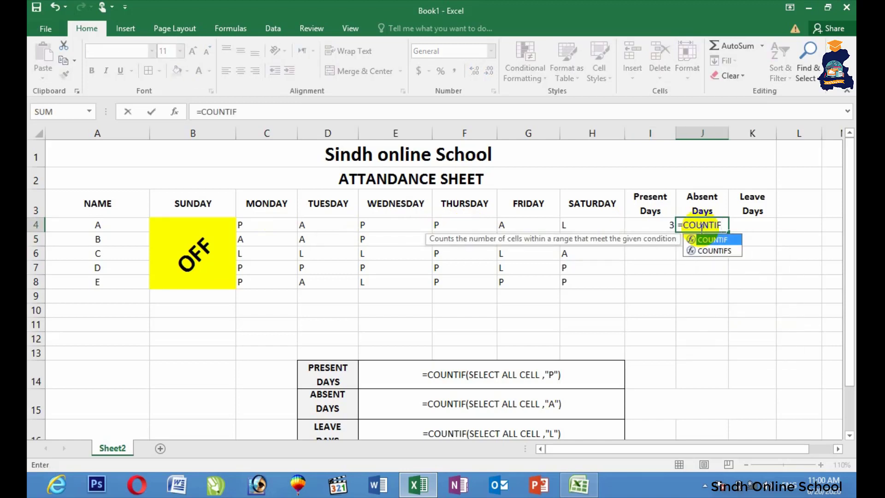
pyautogui.write('(')
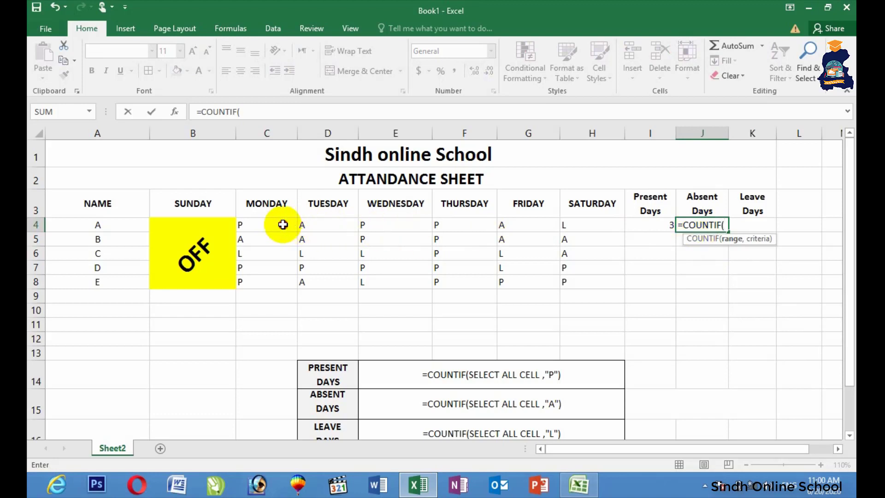
pyautogui.moveTo(282, 224); pyautogui.dragTo(580, 225)
pyautogui.write(',"A')
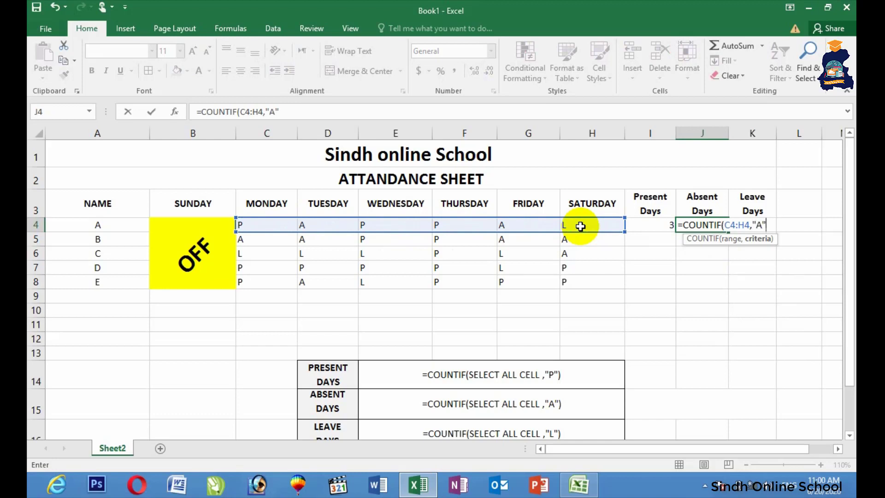
pyautogui.press('Return')
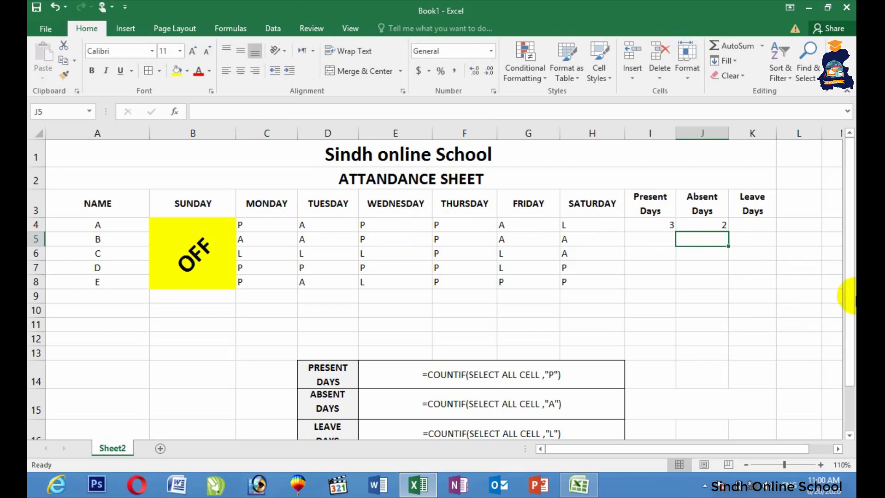
# Enter =COUNTIF(C4:H4,"L") in K4 to count student A's leave days.
pyautogui.click(752, 224)
pyautogui.write('=')
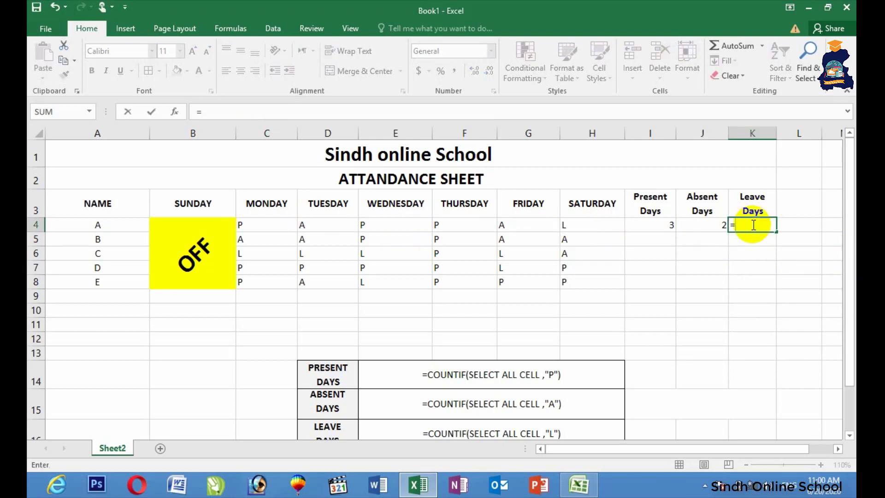
pyautogui.write('COUNT')
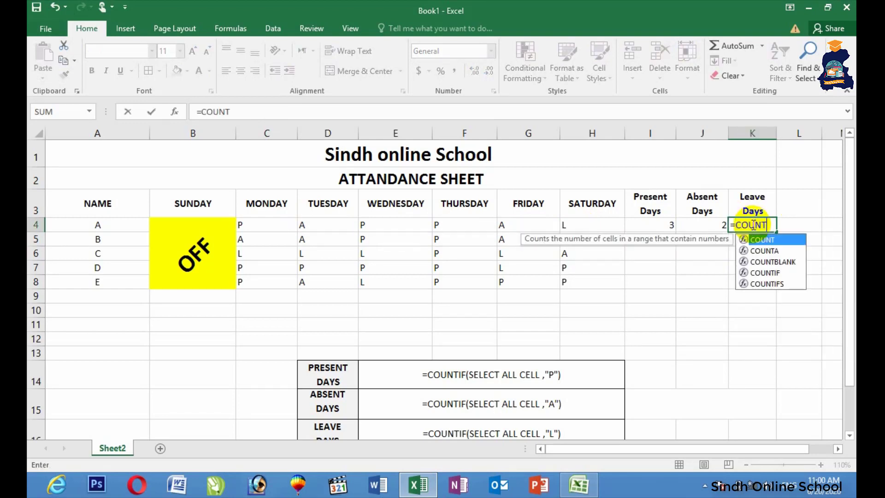
pyautogui.write('IF(')
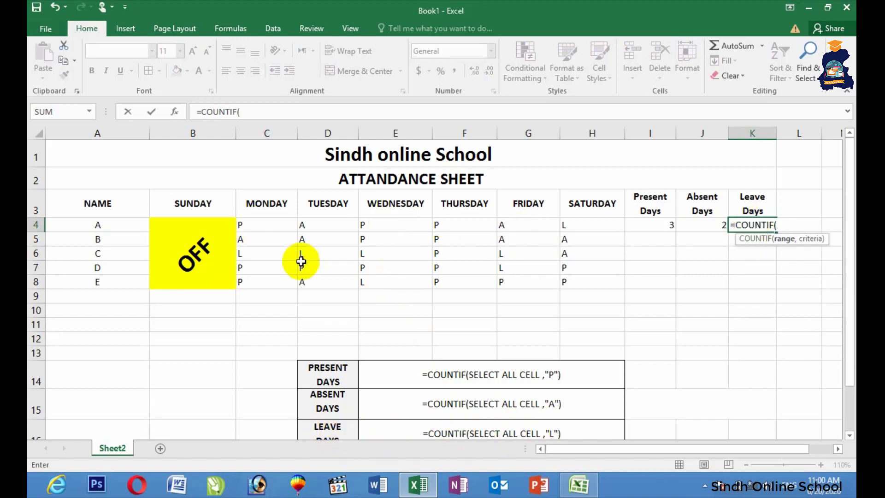
pyautogui.moveTo(261, 225); pyautogui.dragTo(579, 225)
pyautogui.write(',')
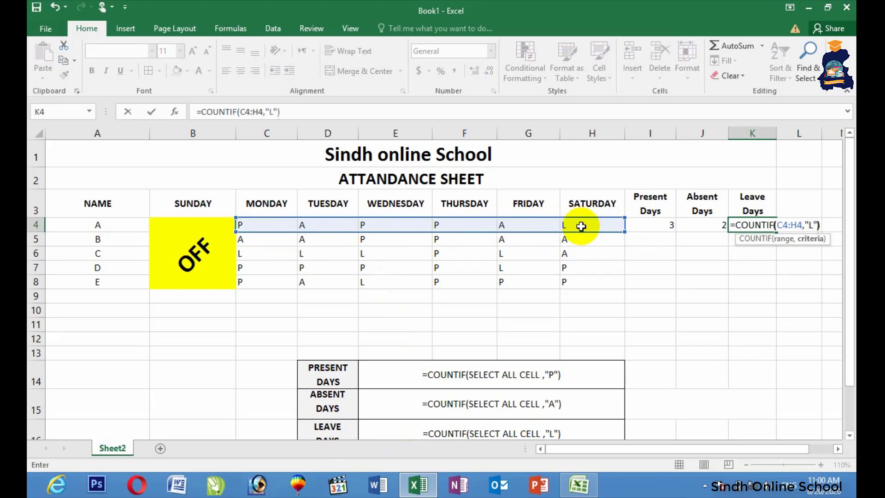
pyautogui.write('"L")')
pyautogui.press('Return')
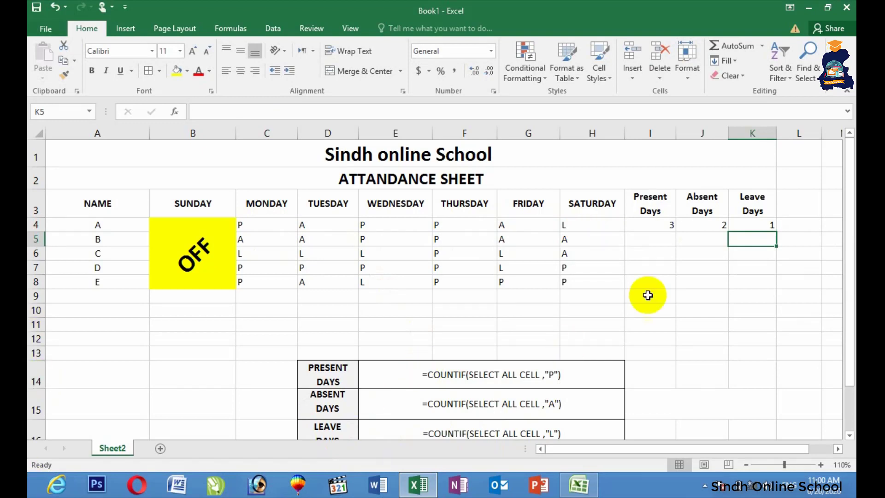
# Fill the I4, J4 and K4 COUNTIF formulas down to row 8, then select A1:K8.
pyautogui.click(668, 231)
pyautogui.moveTo(669, 231); pyautogui.dragTo(671, 288)
pyautogui.click(716, 228)
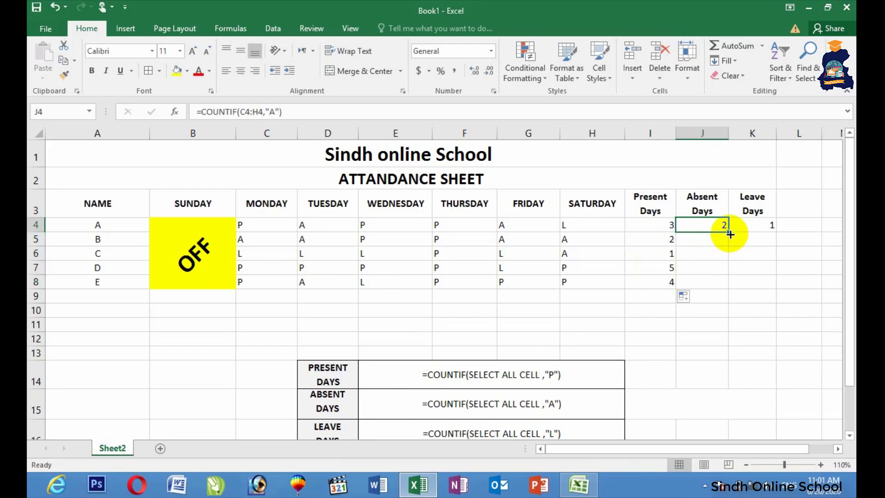
pyautogui.moveTo(728, 231); pyautogui.dragTo(712, 289)
pyautogui.click(758, 224)
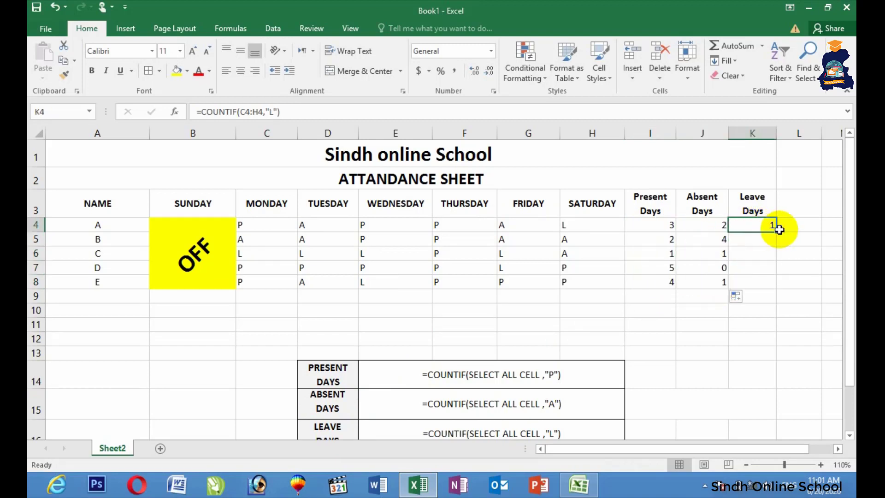
pyautogui.moveTo(774, 245); pyautogui.dragTo(776, 286)
pyautogui.click(564, 296)
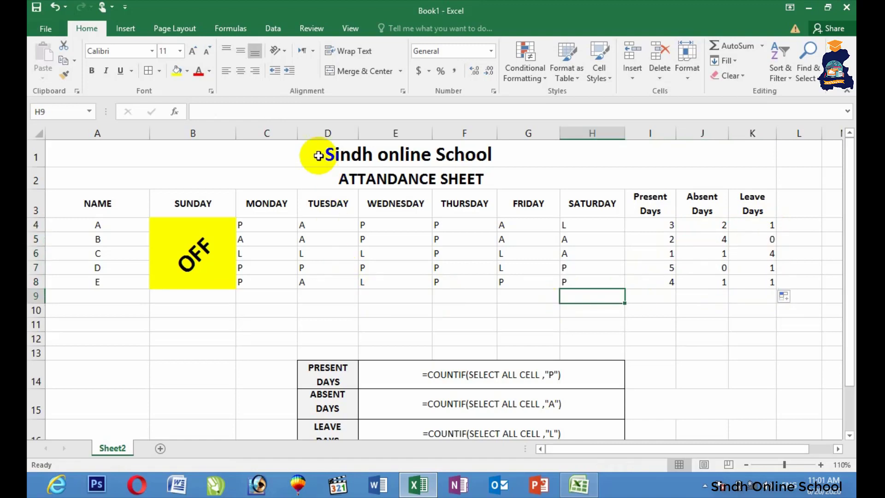
pyautogui.moveTo(316, 152); pyautogui.dragTo(300, 270)
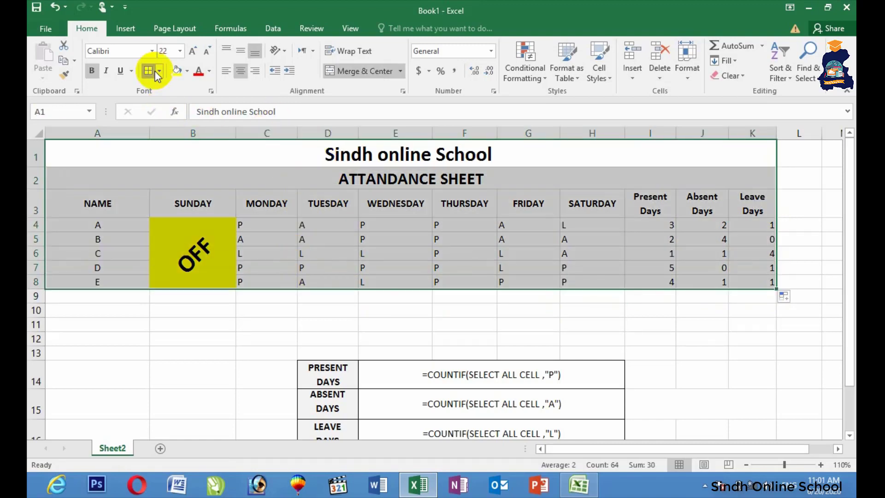
# Apply All Borders to the A1:K8 attendance table.
pyautogui.click(154, 71)
pyautogui.click(118, 310)
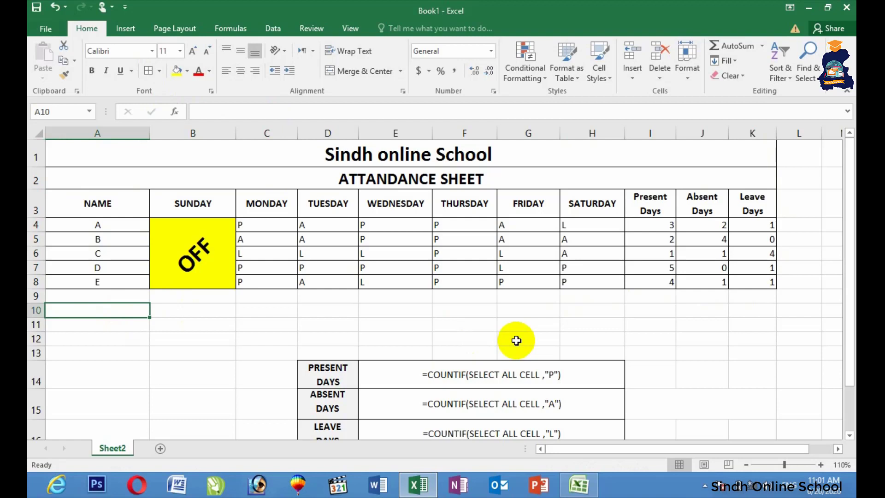
# Change the A2 title to 'ATTANDANCE SHEET - Weekly' and minimize Excel.
pyautogui.click(507, 173)
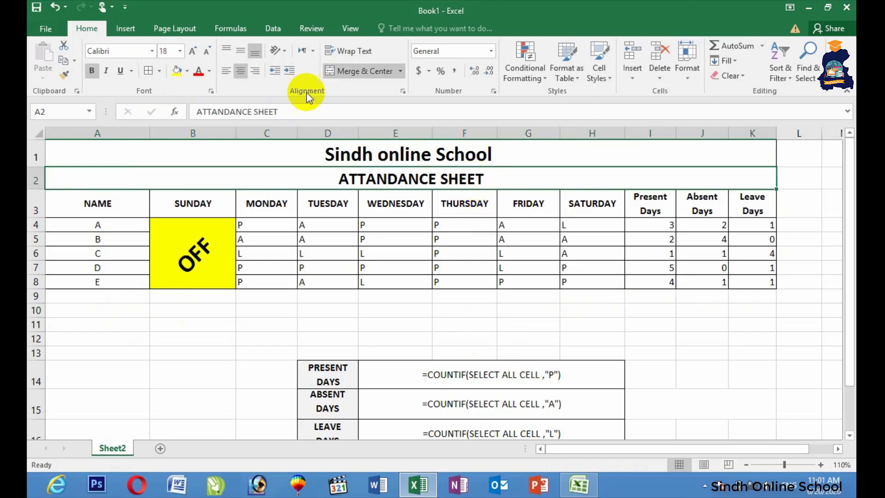
pyautogui.click(476, 238)
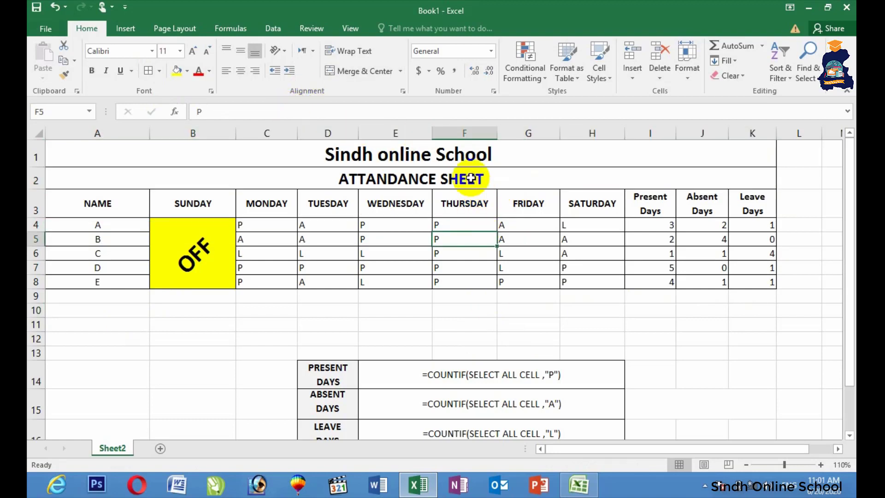
pyautogui.click(467, 178)
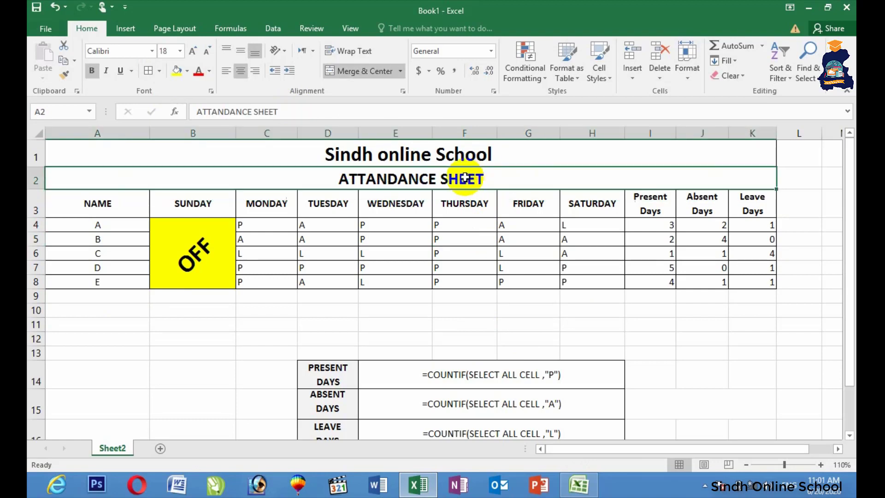
pyautogui.click(293, 112)
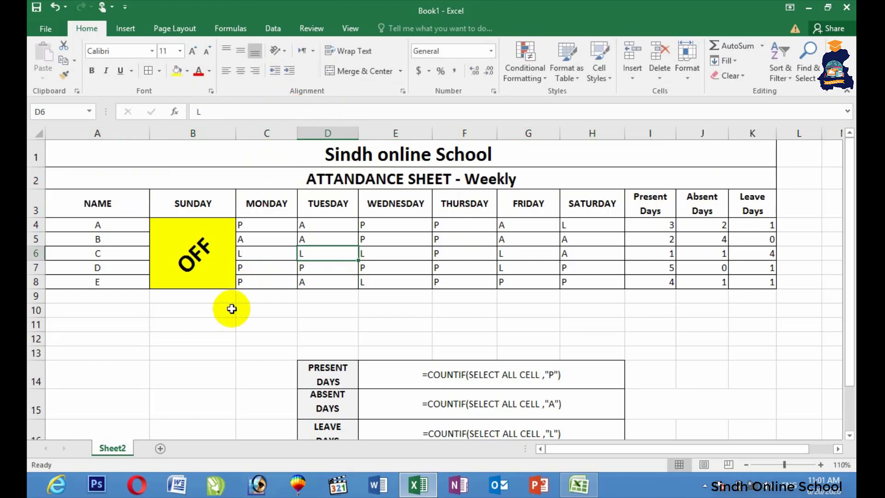
pyautogui.click(234, 339)
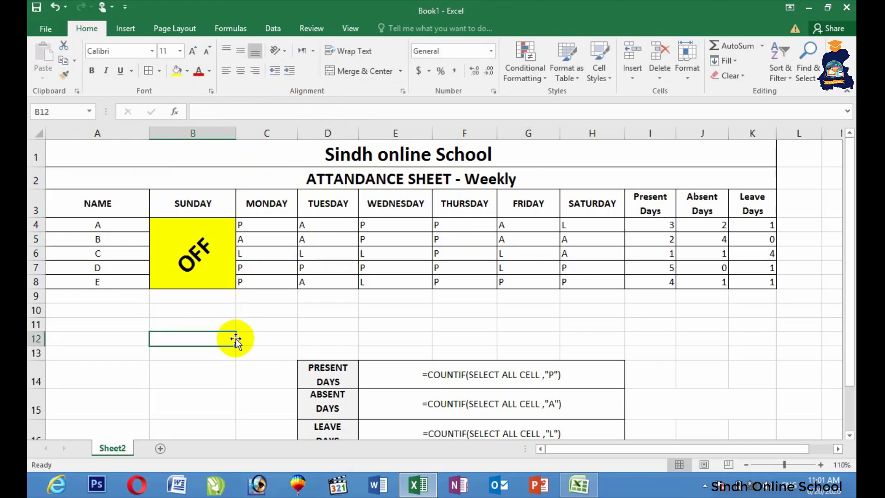
pyautogui.click(809, 8)
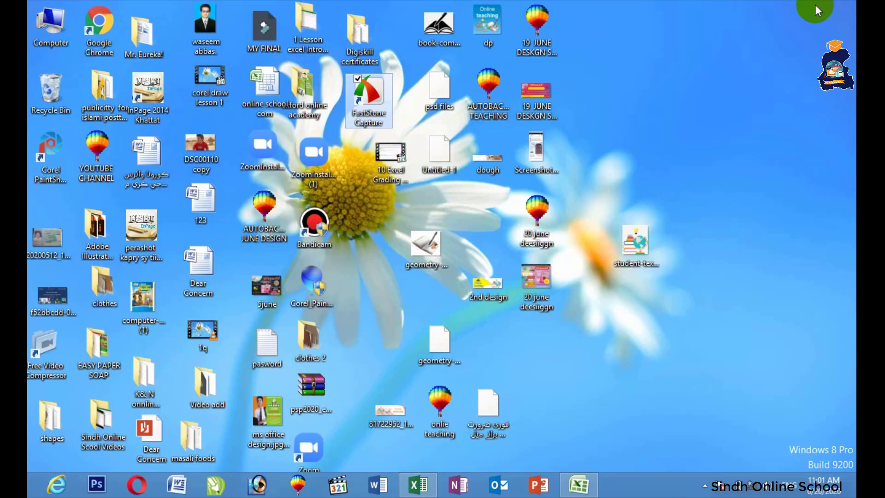